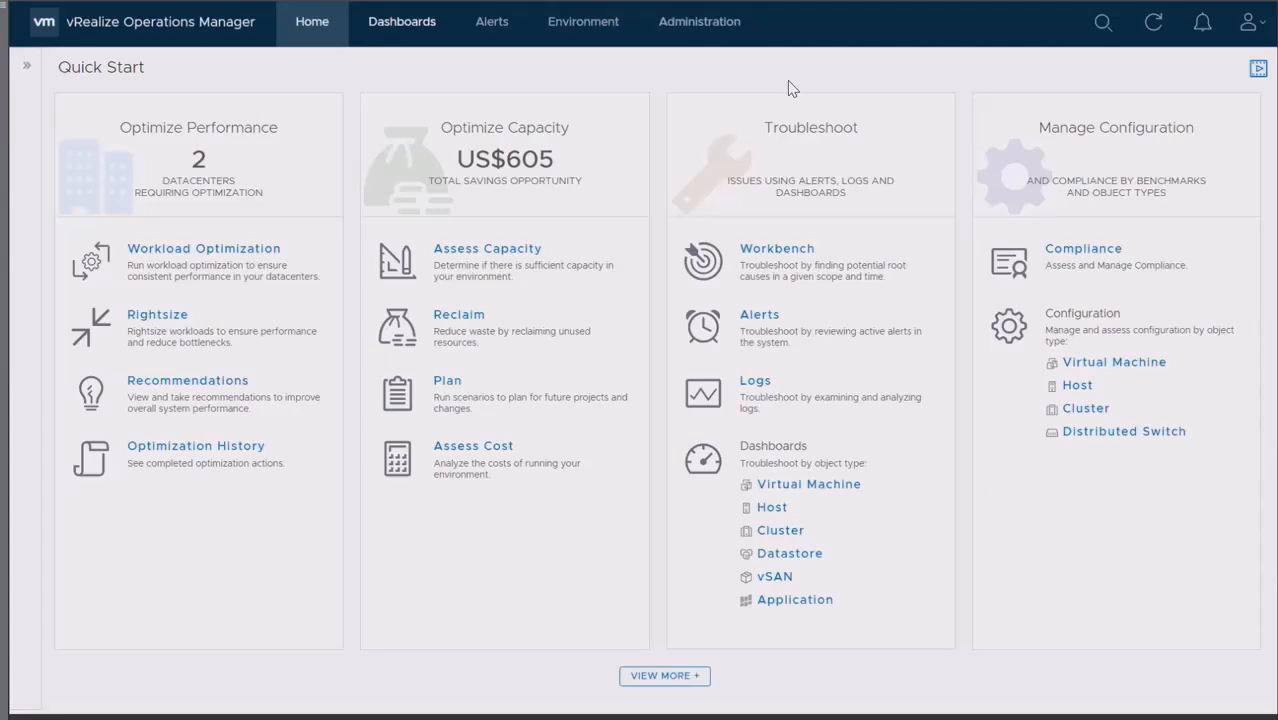
Select the mysql virtual machine in the CAS Shopping Cart App dashboard, and open its critical alert about sustained 100% CPU usage.
left_click(410, 27)
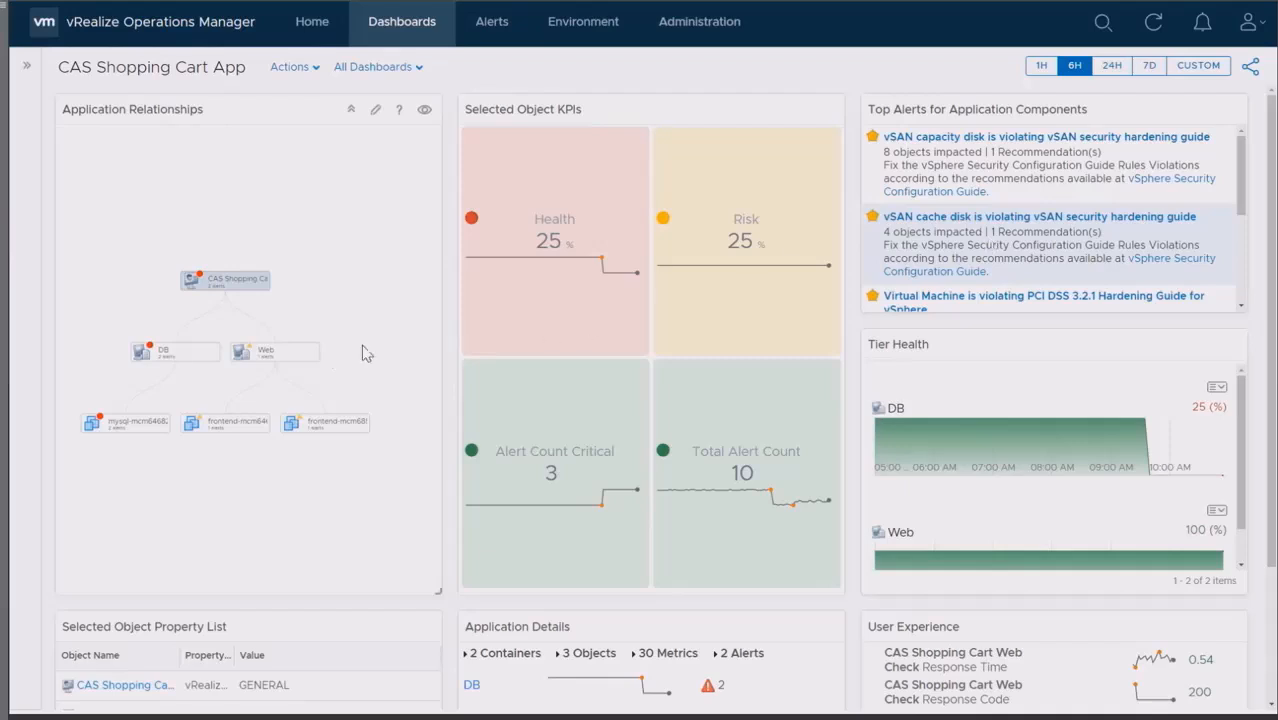
left_click(126, 434)
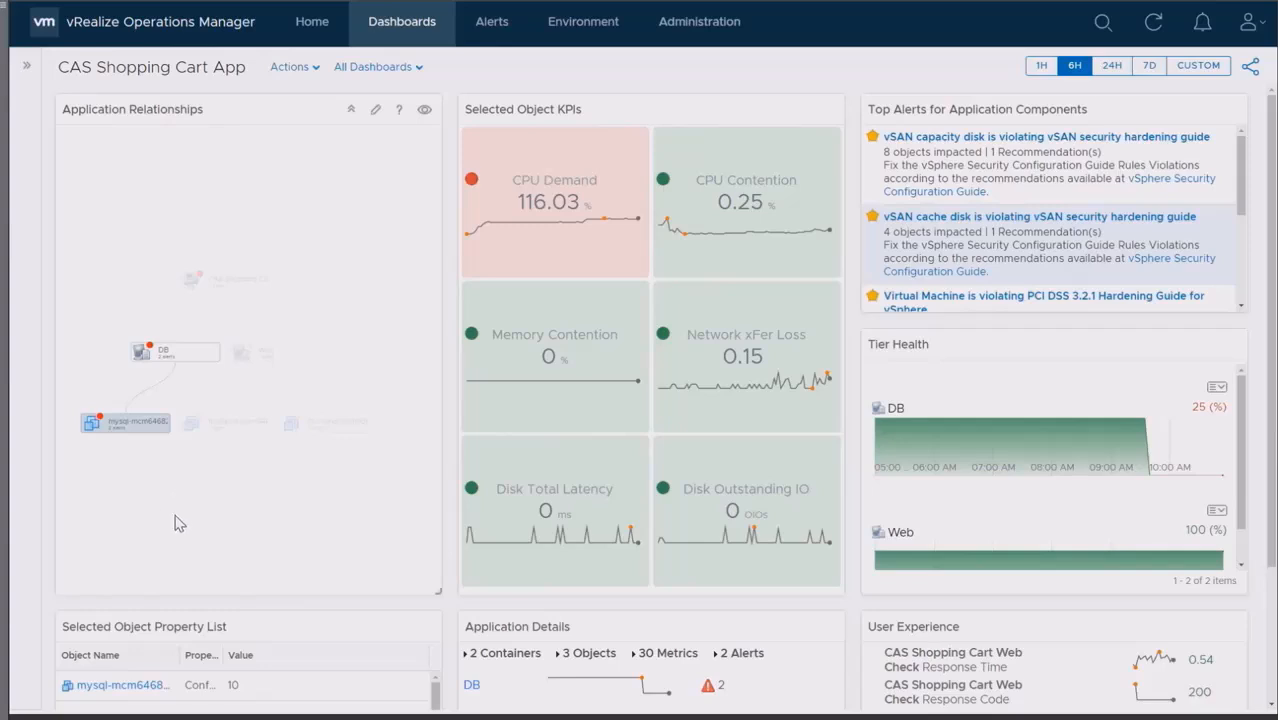
mouse_move(142, 432)
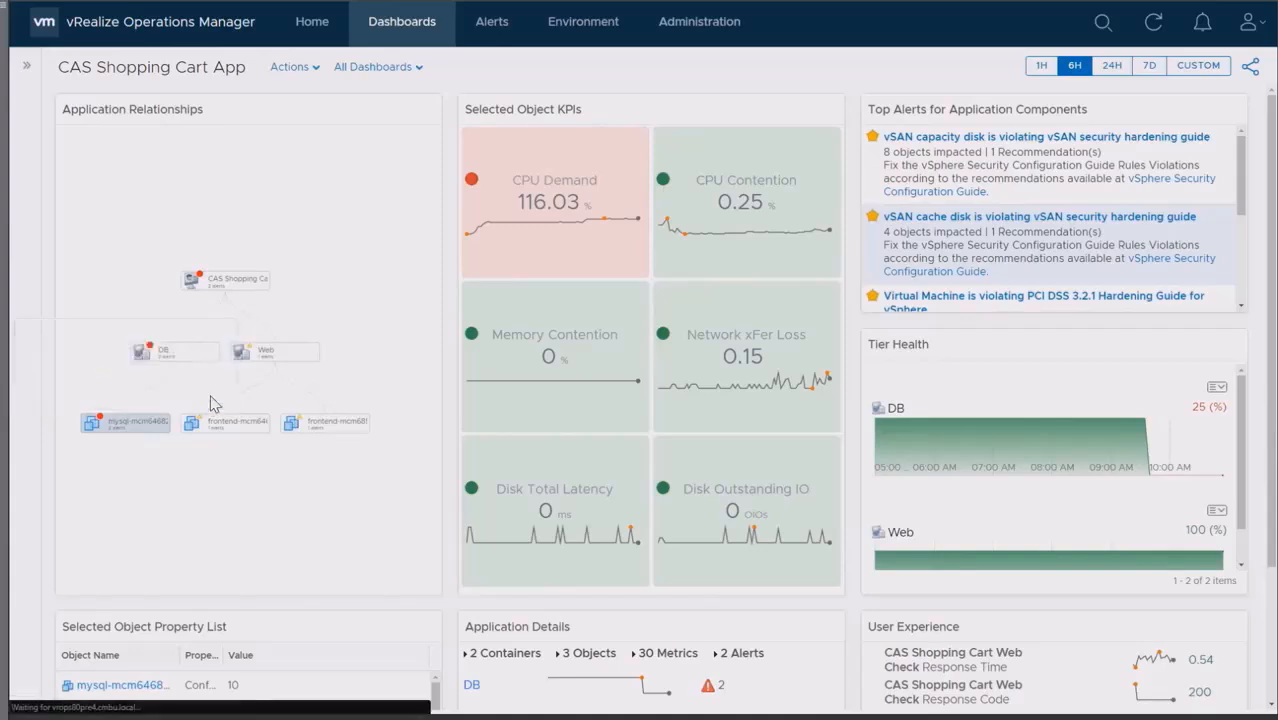
left_click(212, 398)
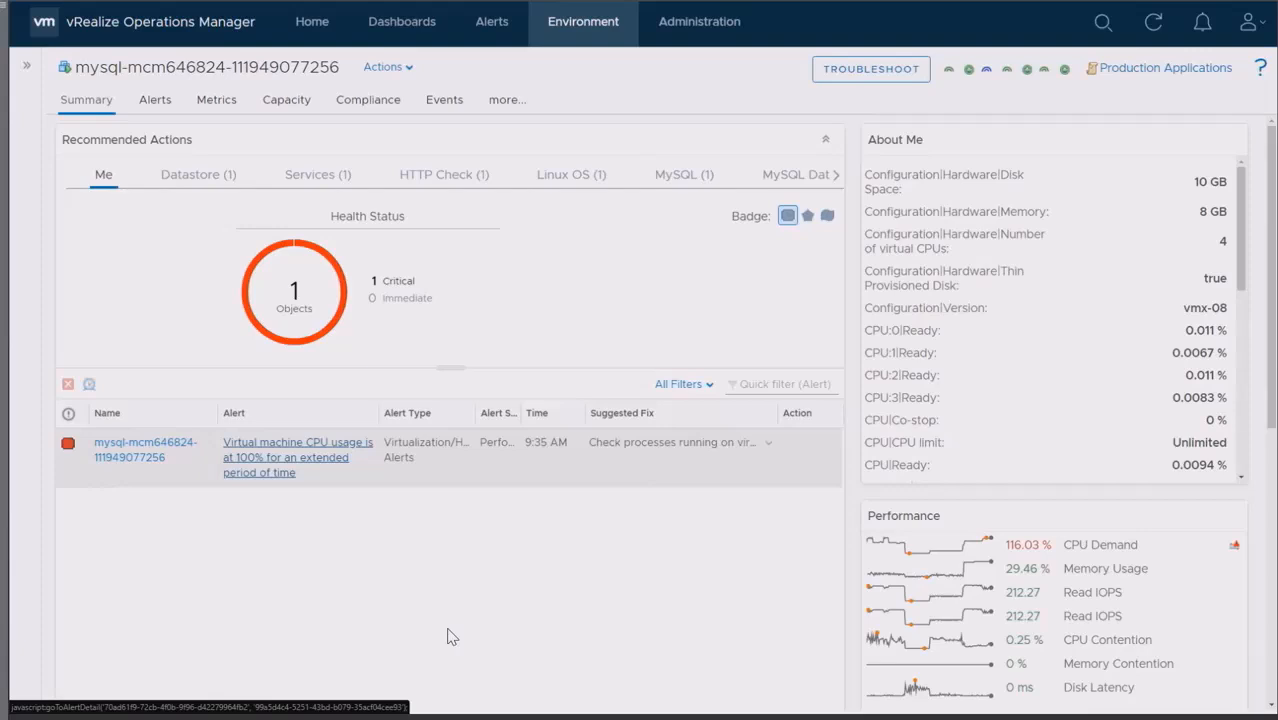
left_click(278, 459)
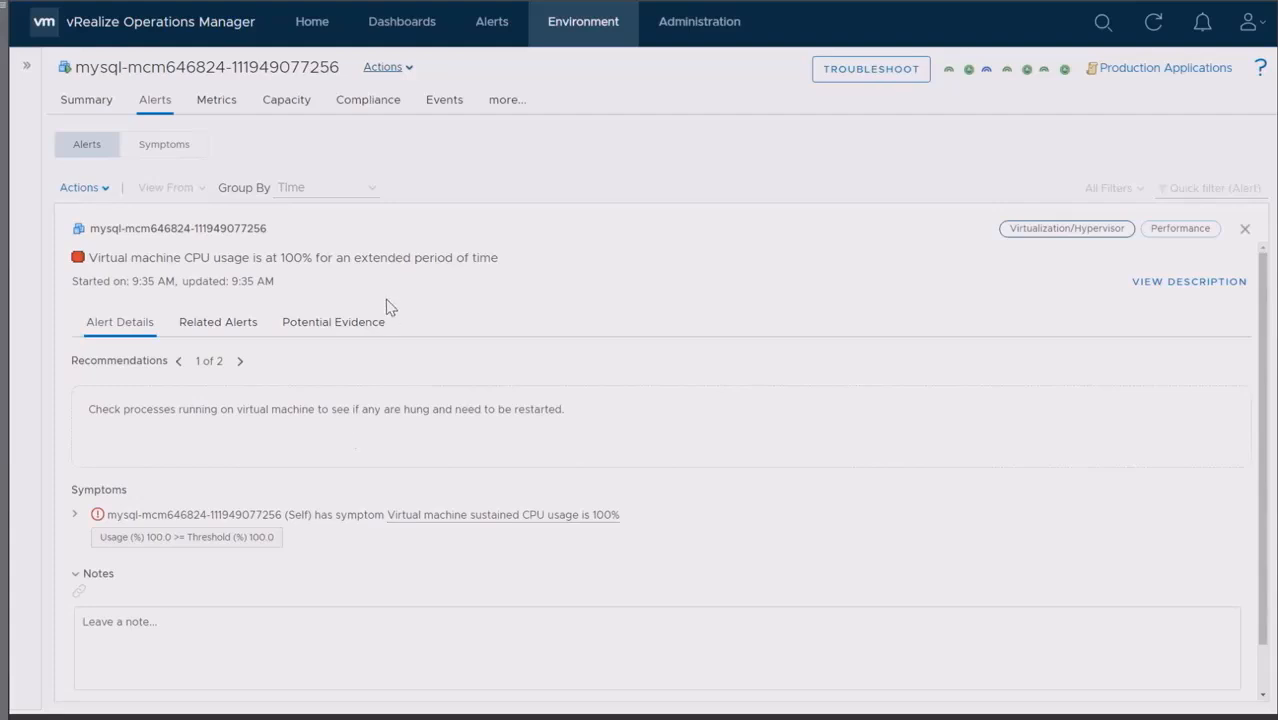
Run Get Top Processes on the mysql virtual machine for 10 processes and review their CPU consumption.
left_click(388, 67)
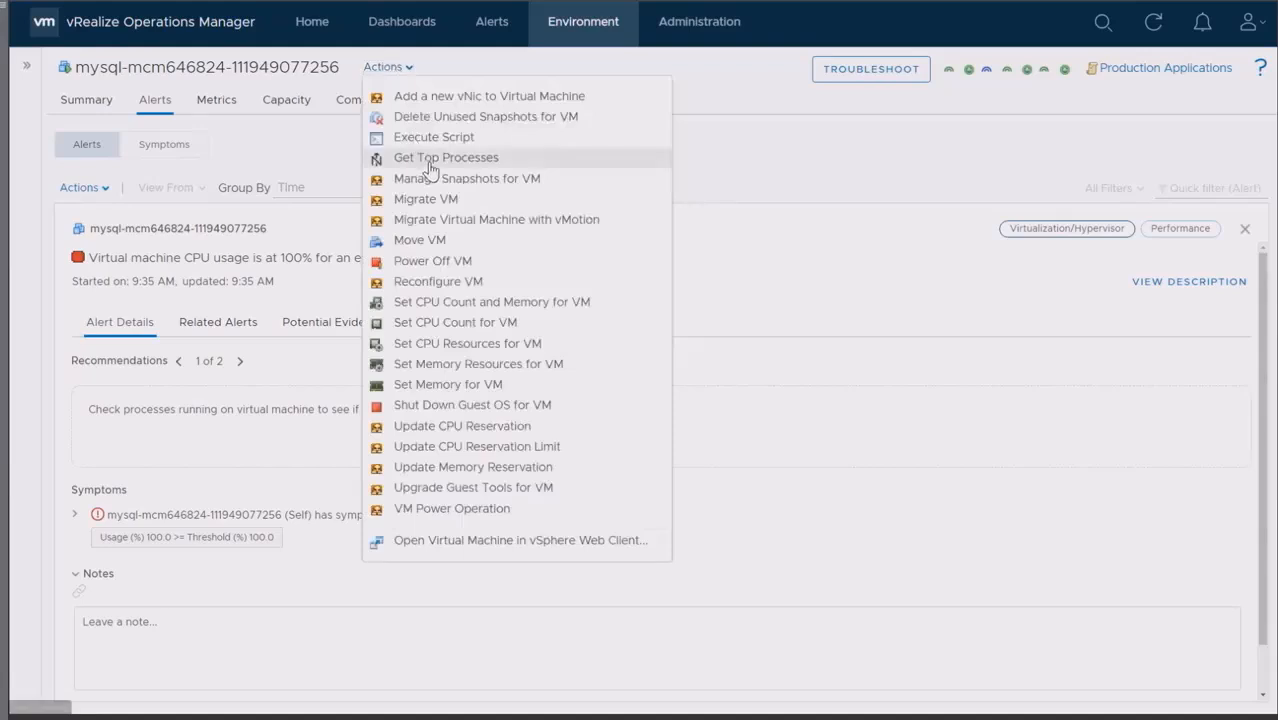
left_click(432, 162)
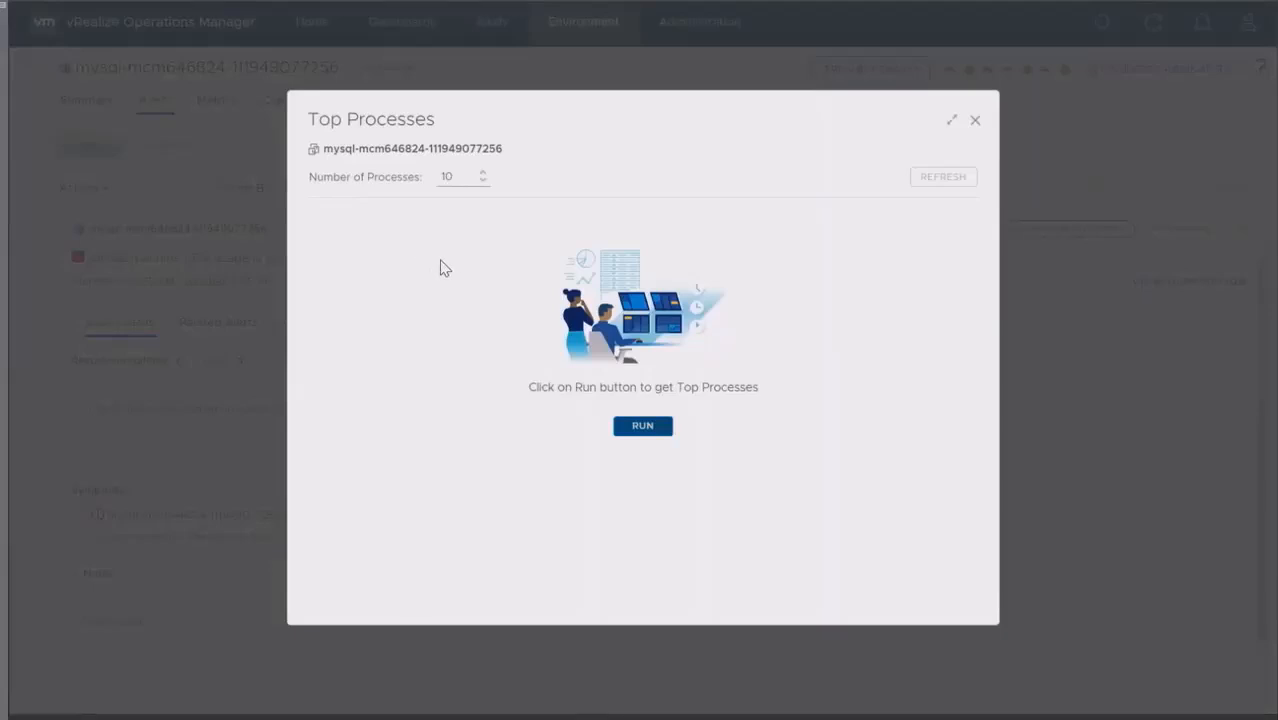
left_click(642, 427)
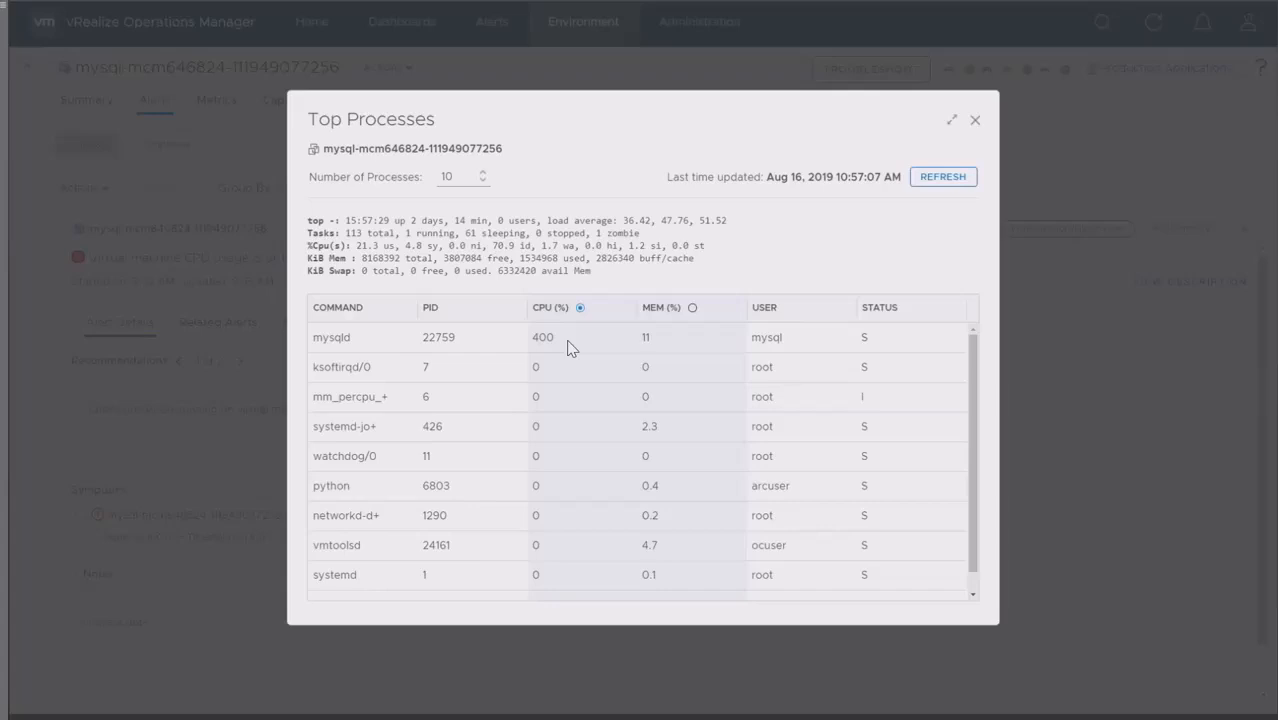
left_click(975, 120)
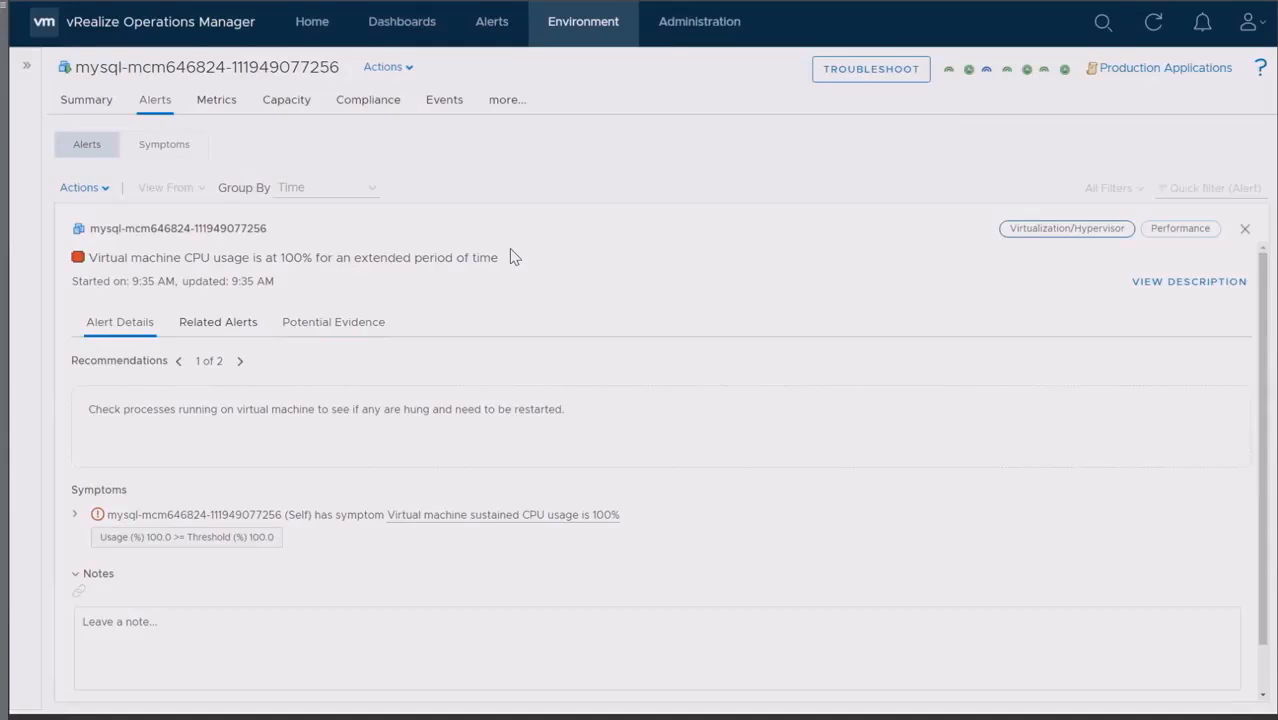
Examine the CPU alert's potential evidence, including its events, property changes and anomalous metrics.
left_click(326, 323)
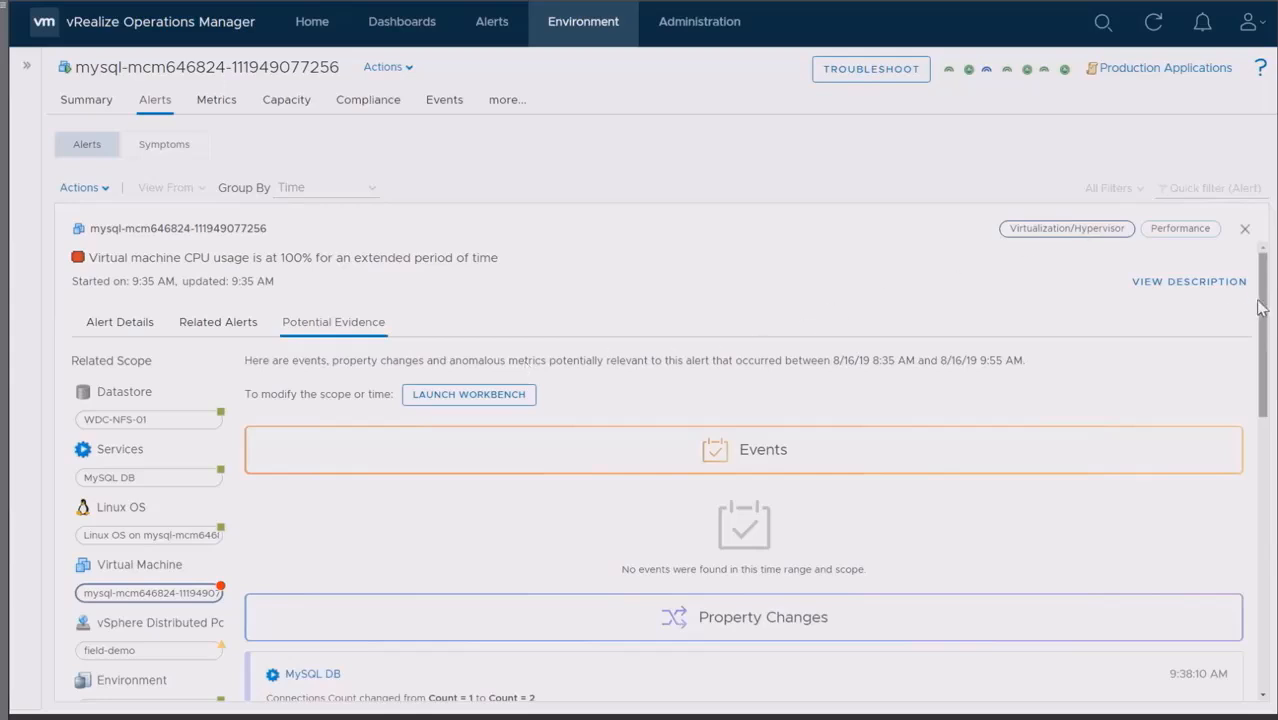
scroll(1263, 318, "down", 10)
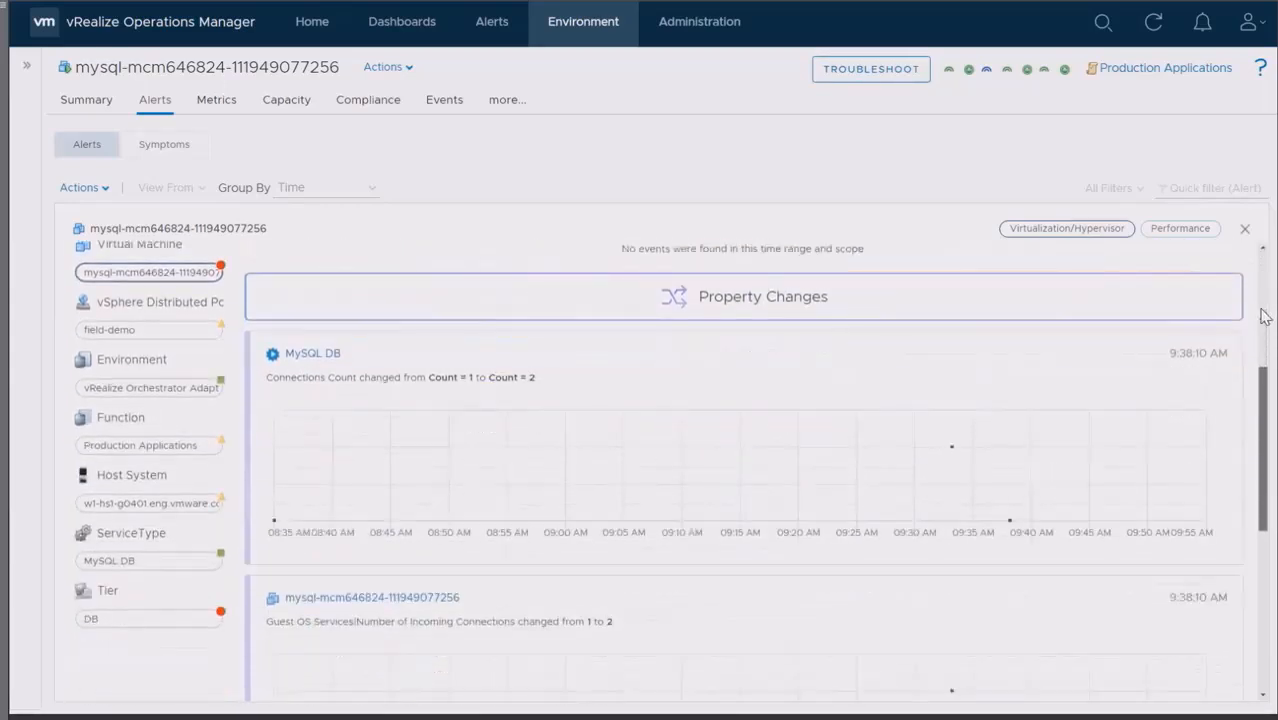
scroll(1263, 318, "down", 1)
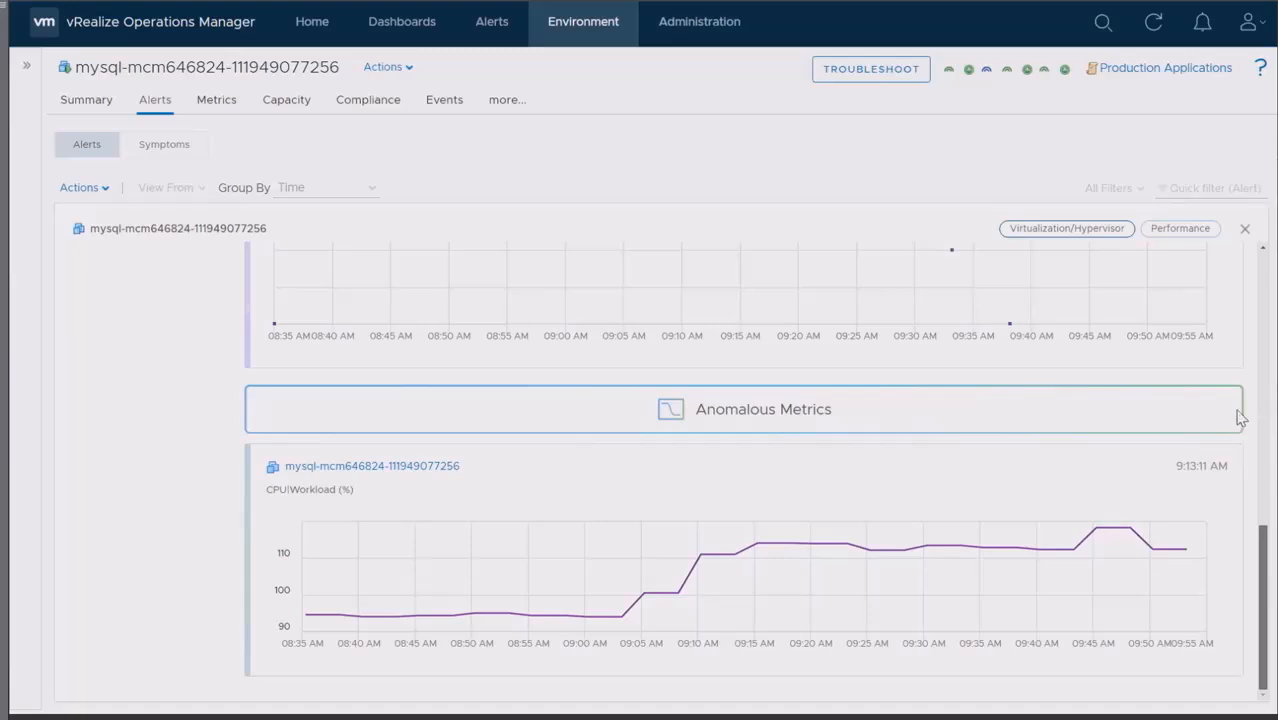
scroll(1255, 385, "up", 5)
scroll(1115, 385, "up", 3)
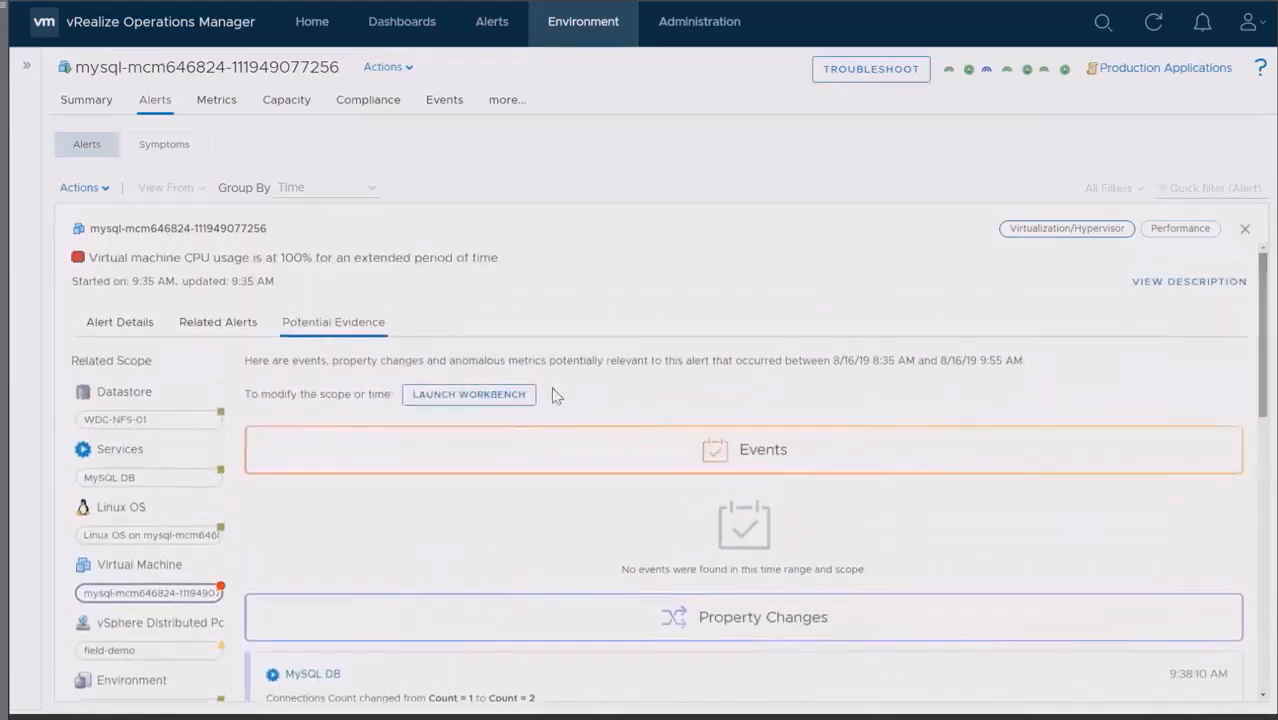
Launch the Troubleshooting Workbench from the alert's potential evidence and set its time range to Last 6 hours.
left_click(470, 396)
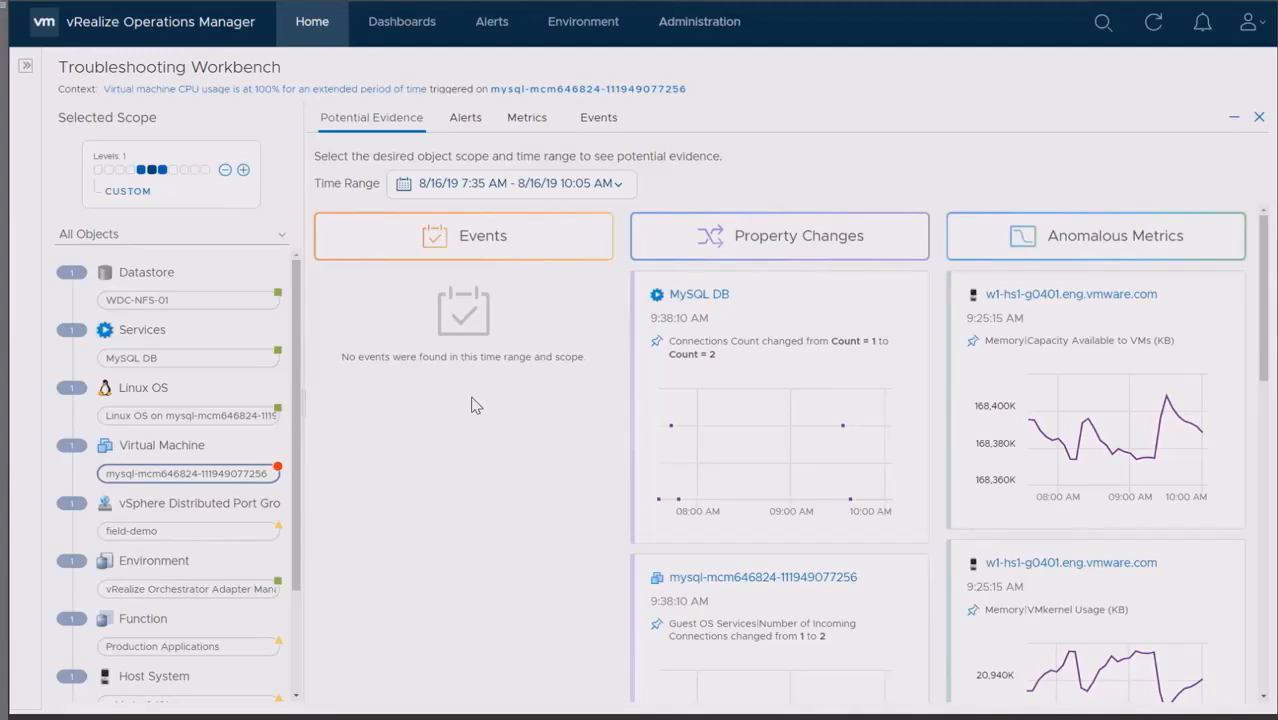
left_click(615, 186)
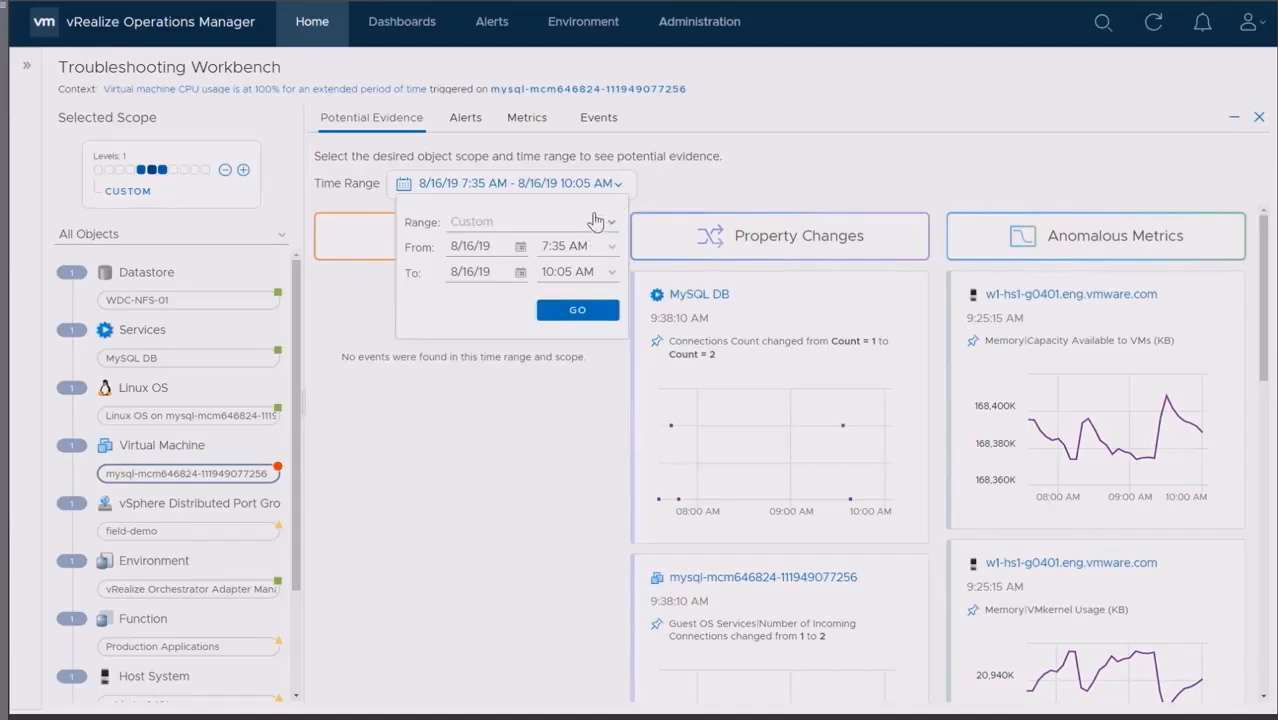
left_click(610, 228)
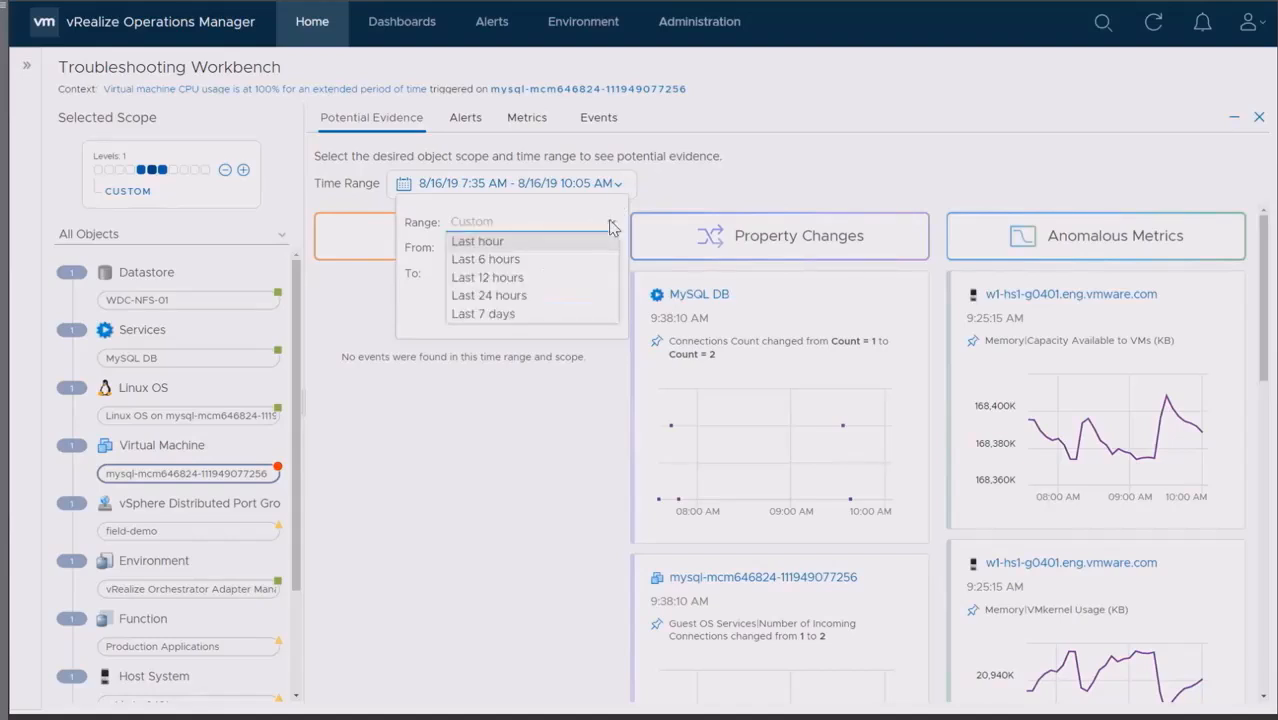
left_click(530, 262)
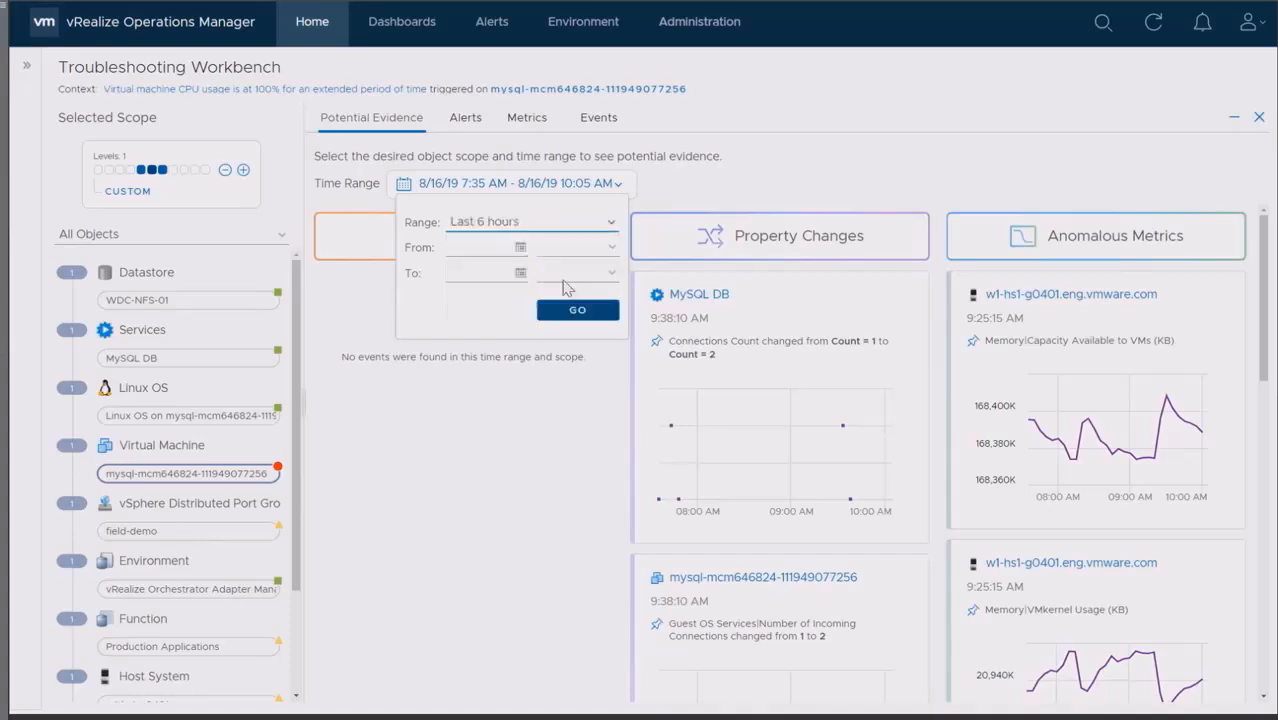
left_click(578, 310)
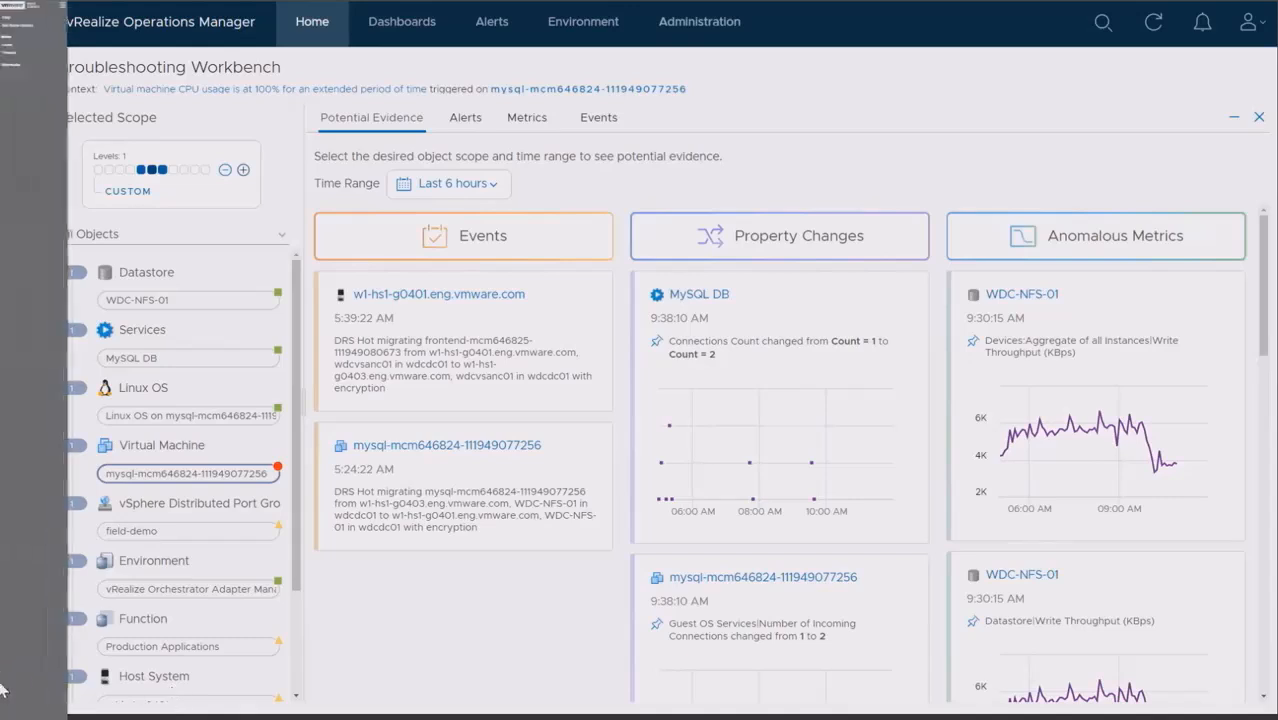
Expand the workbench scope to level 2 and append the CAS Shopping Cart DB Connection count chart to the metrics view.
left_click(243, 170)
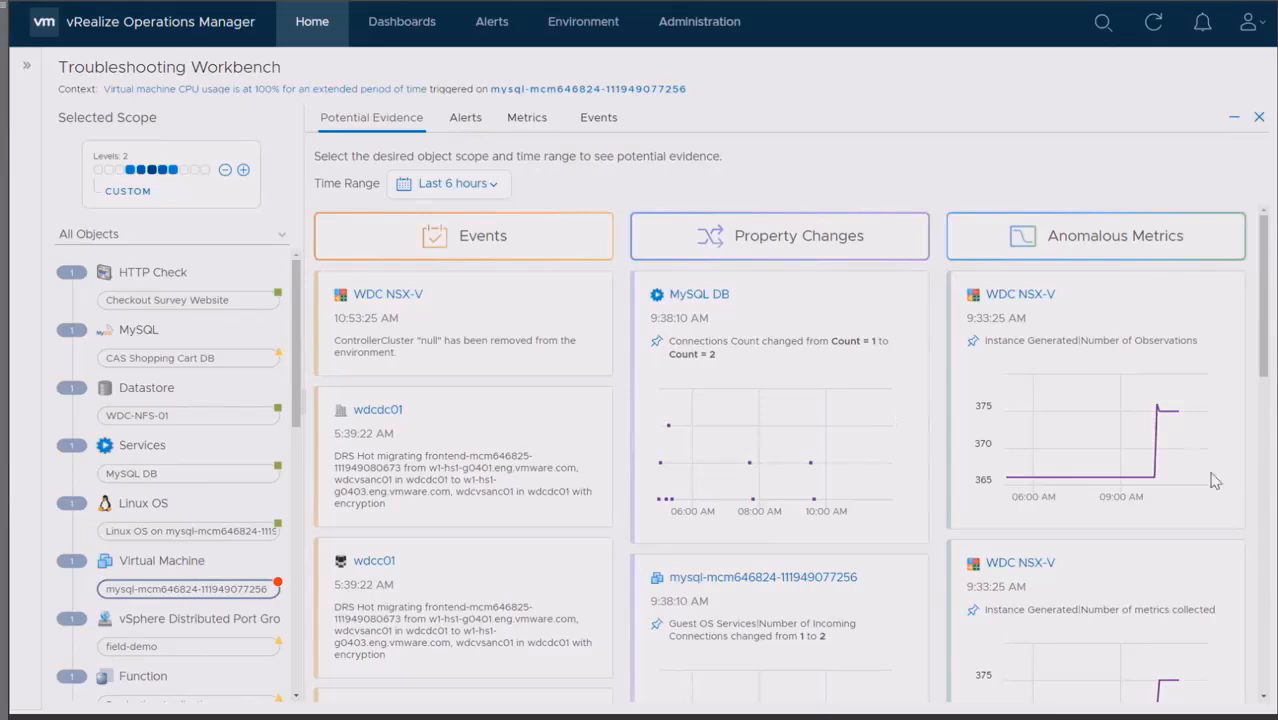
scroll(1268, 572, "down", 10)
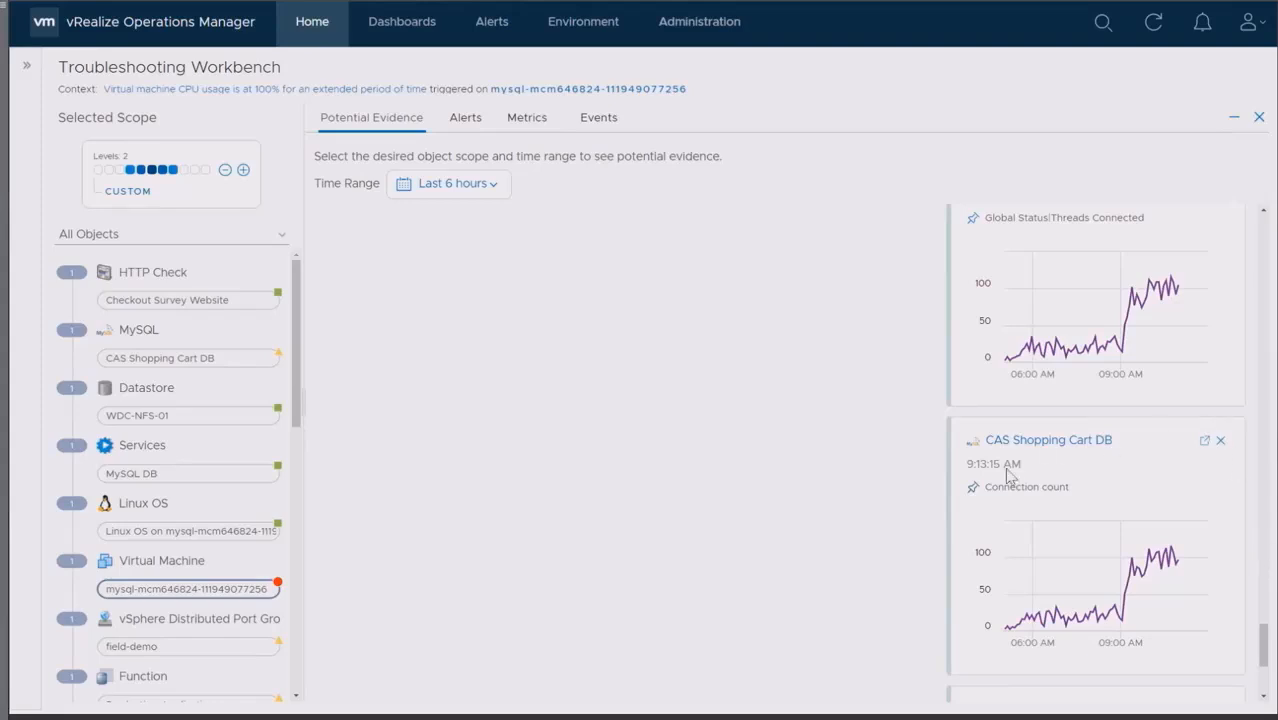
left_click(973, 487)
left_click(541, 124)
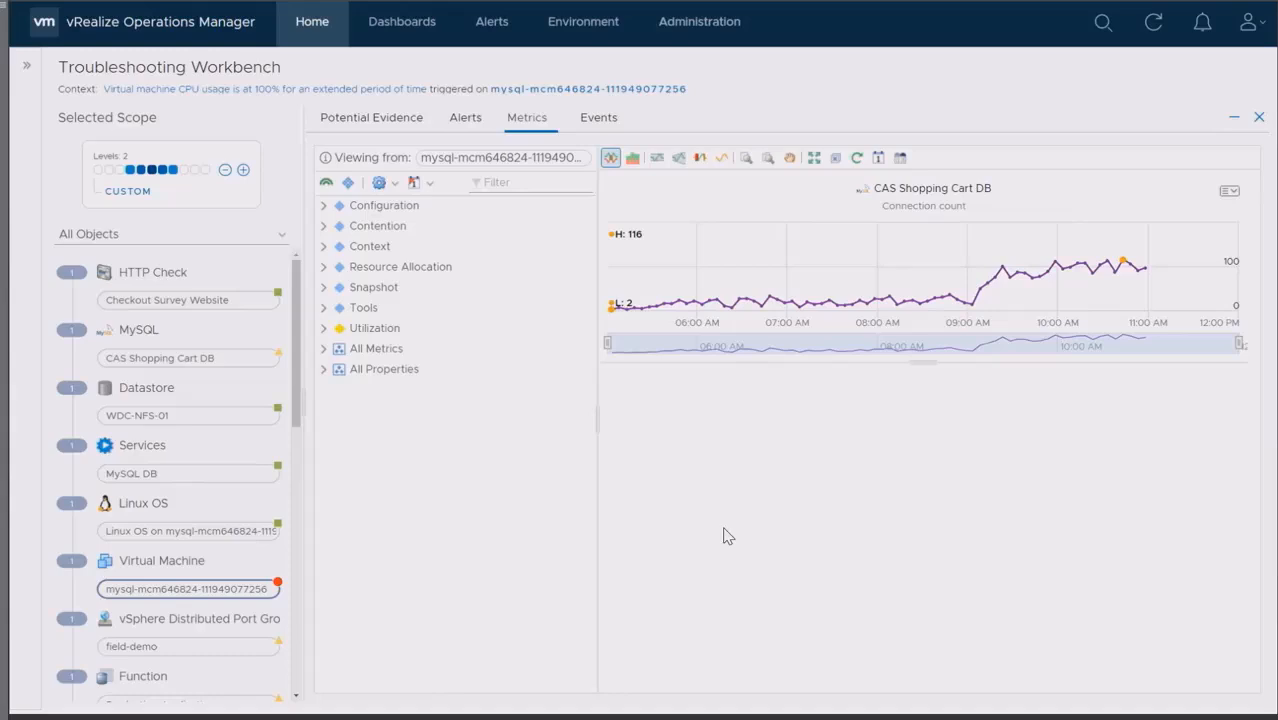
Add the mysql virtual machine's CPU|Usage (%) and CPU|Demand (%) utilization charts to the metrics view.
left_click(322, 330)
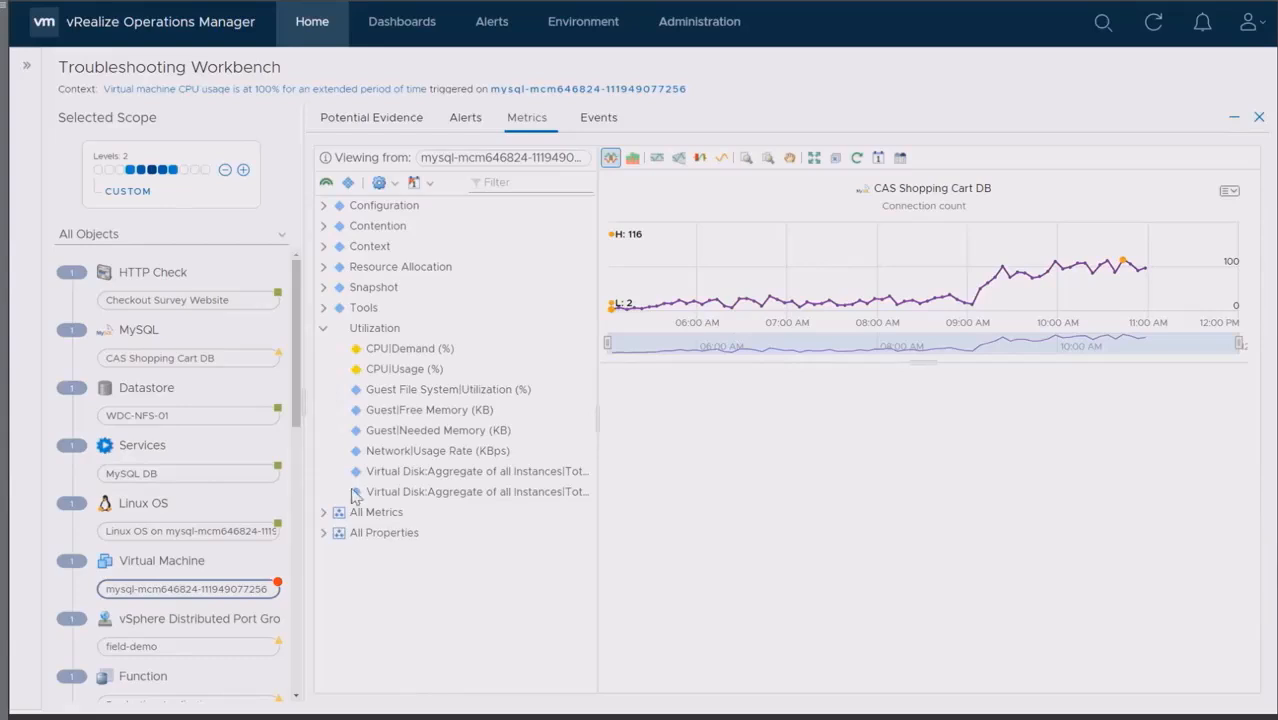
double_click(404, 372)
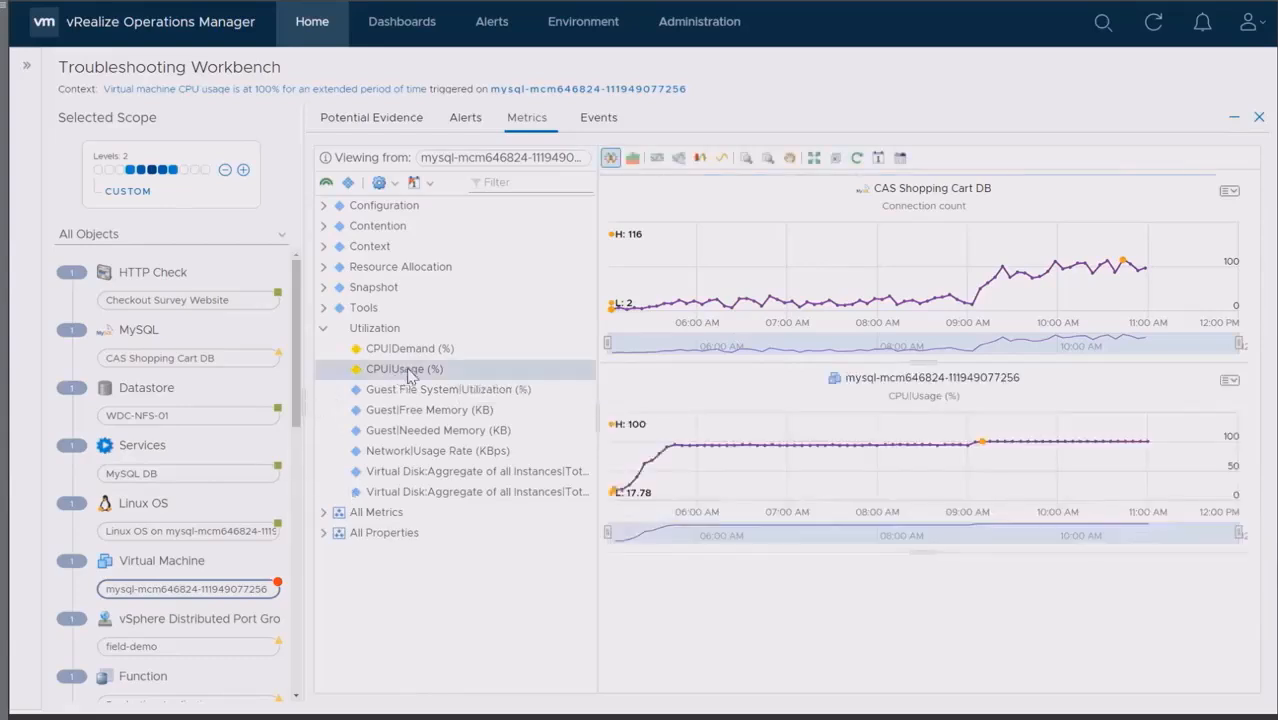
double_click(409, 348)
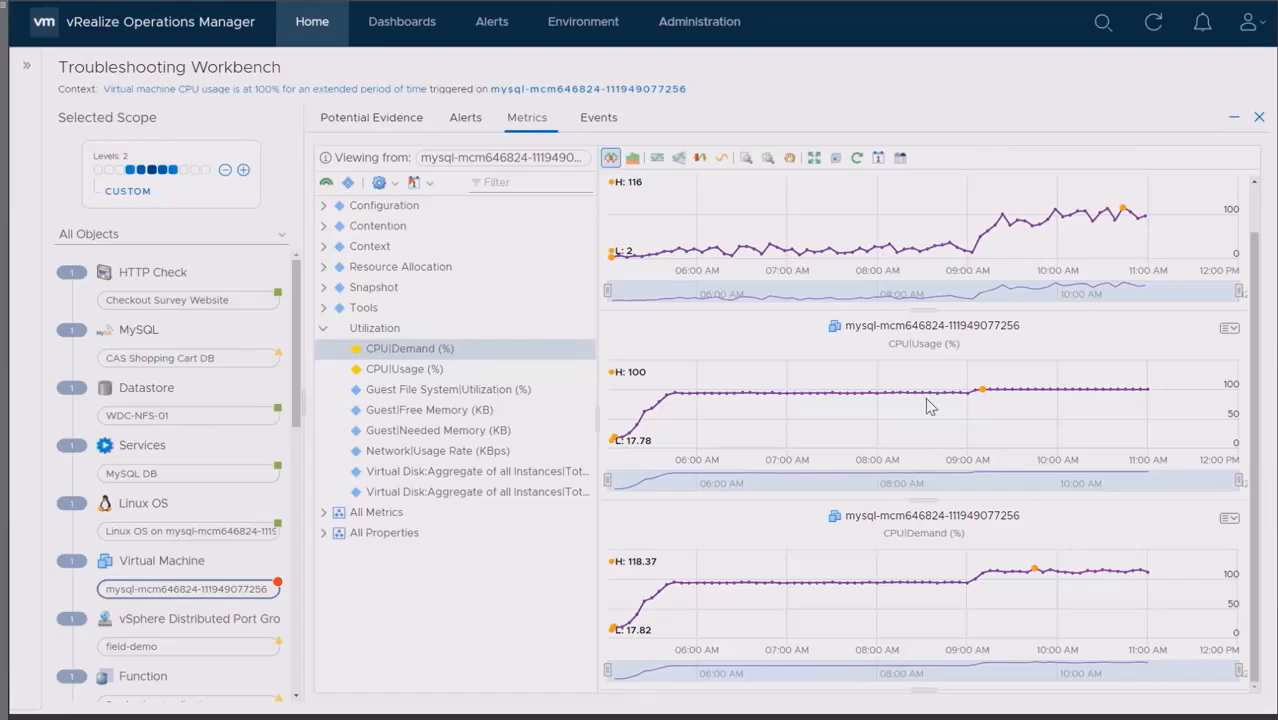
Set the mysql virtual machine's CPU count to 6 with power off allowed, and start the action.
left_click(628, 88)
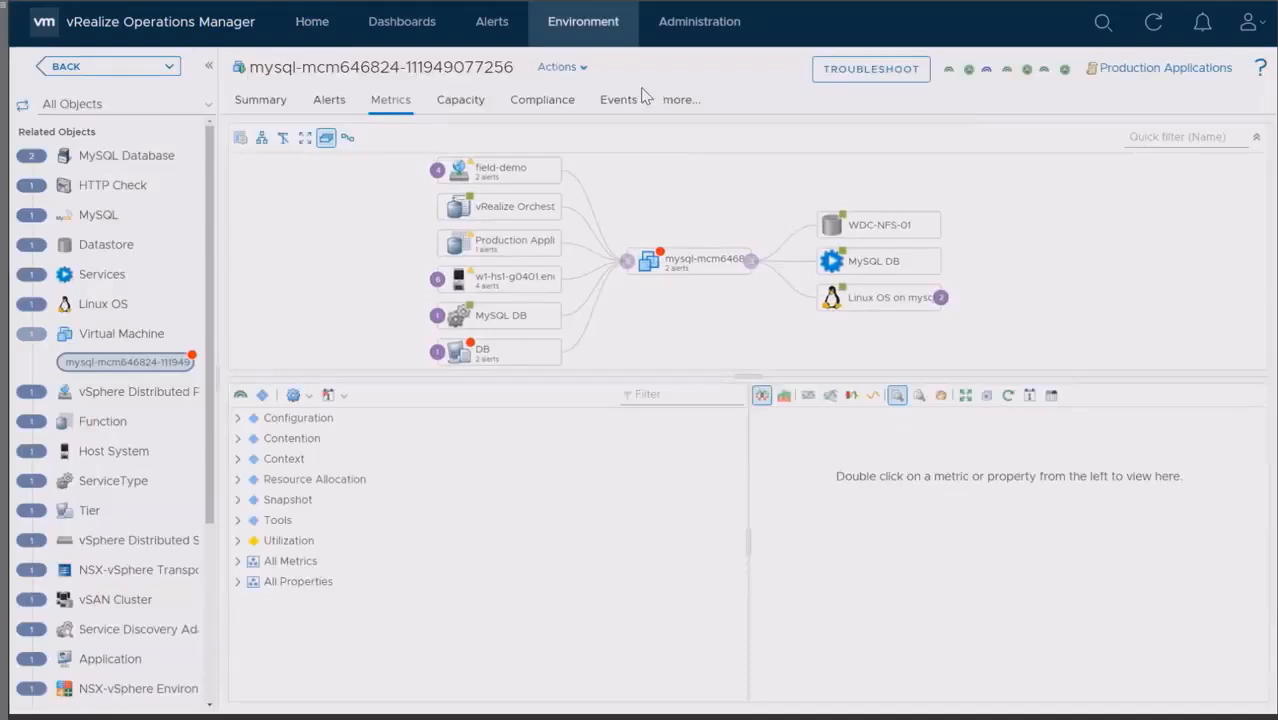
left_click(578, 69)
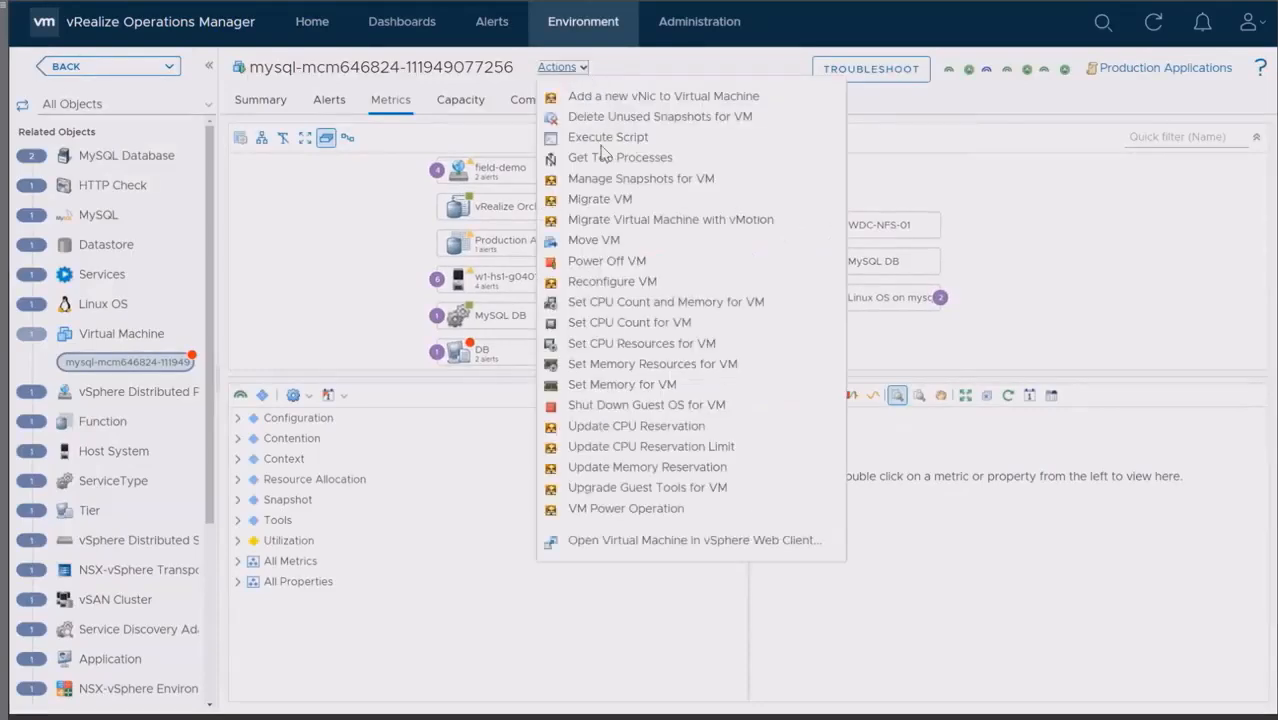
left_click(630, 328)
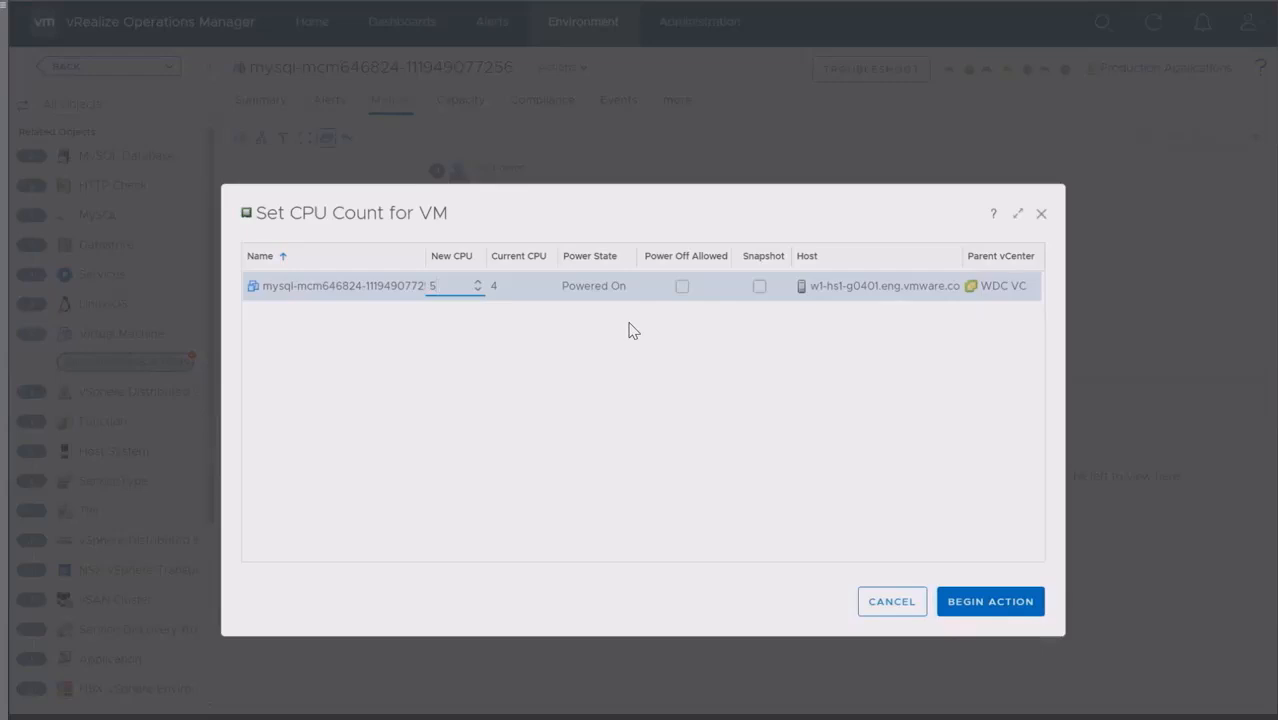
left_click(477, 283)
left_click(682, 288)
left_click(988, 607)
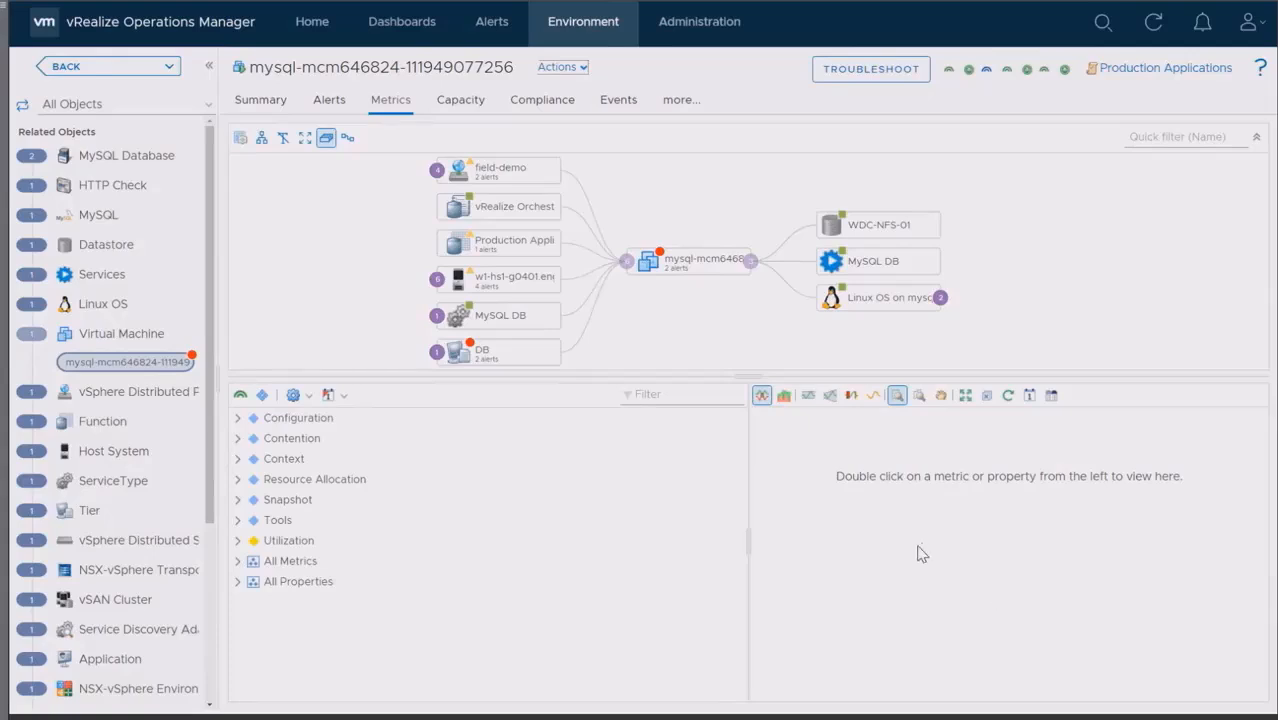
Start troubleshooting the mysql virtual machine from its alerts page and narrow the workbench scope to level 0.
left_click(324, 102)
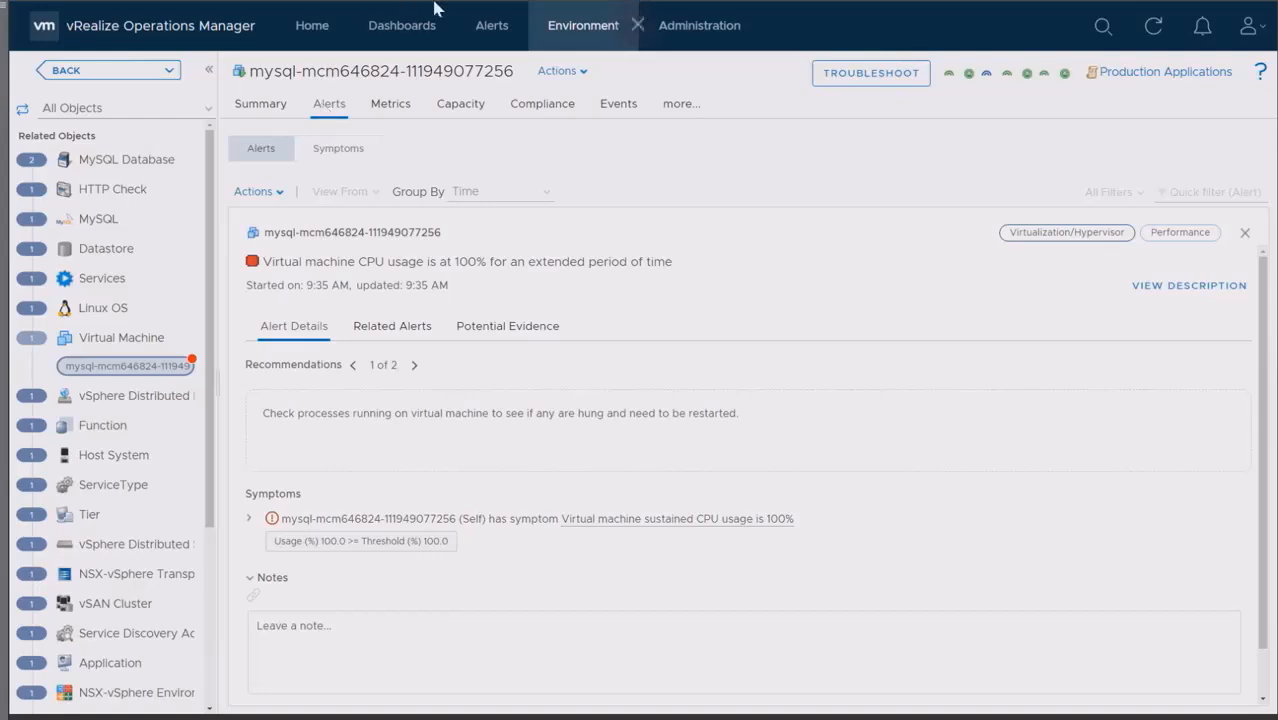
left_click(869, 79)
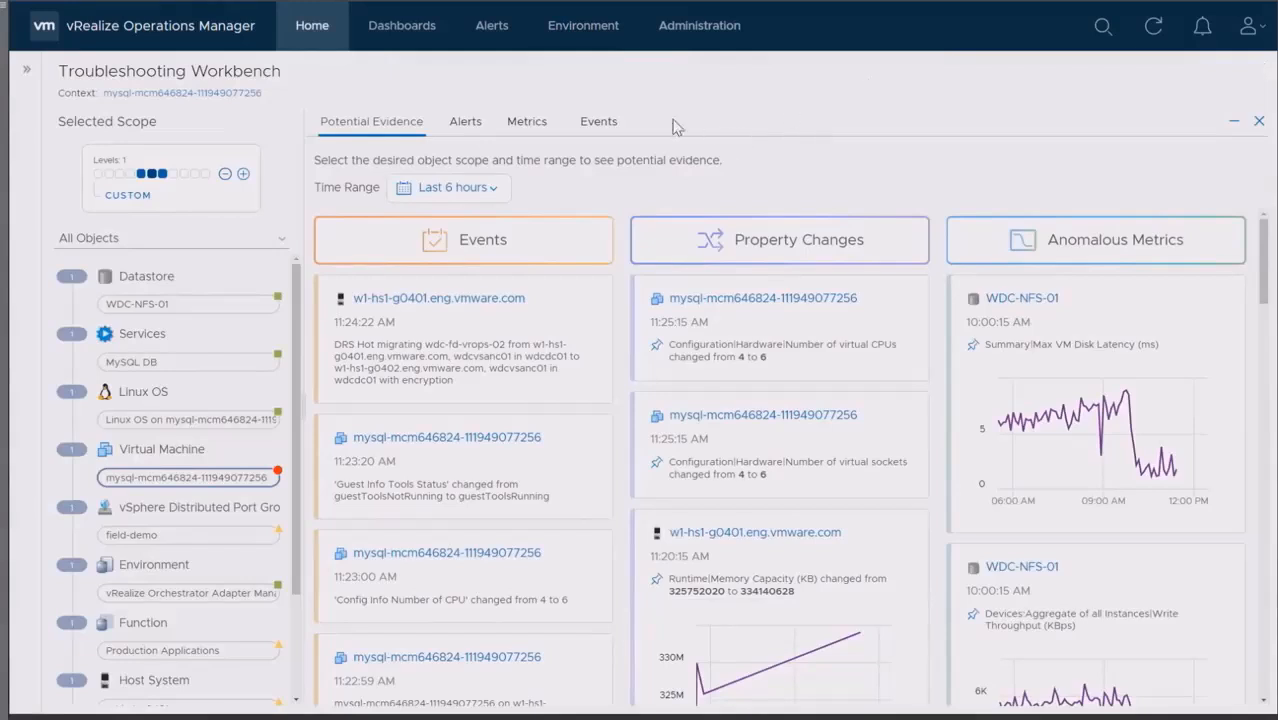
left_click(225, 176)
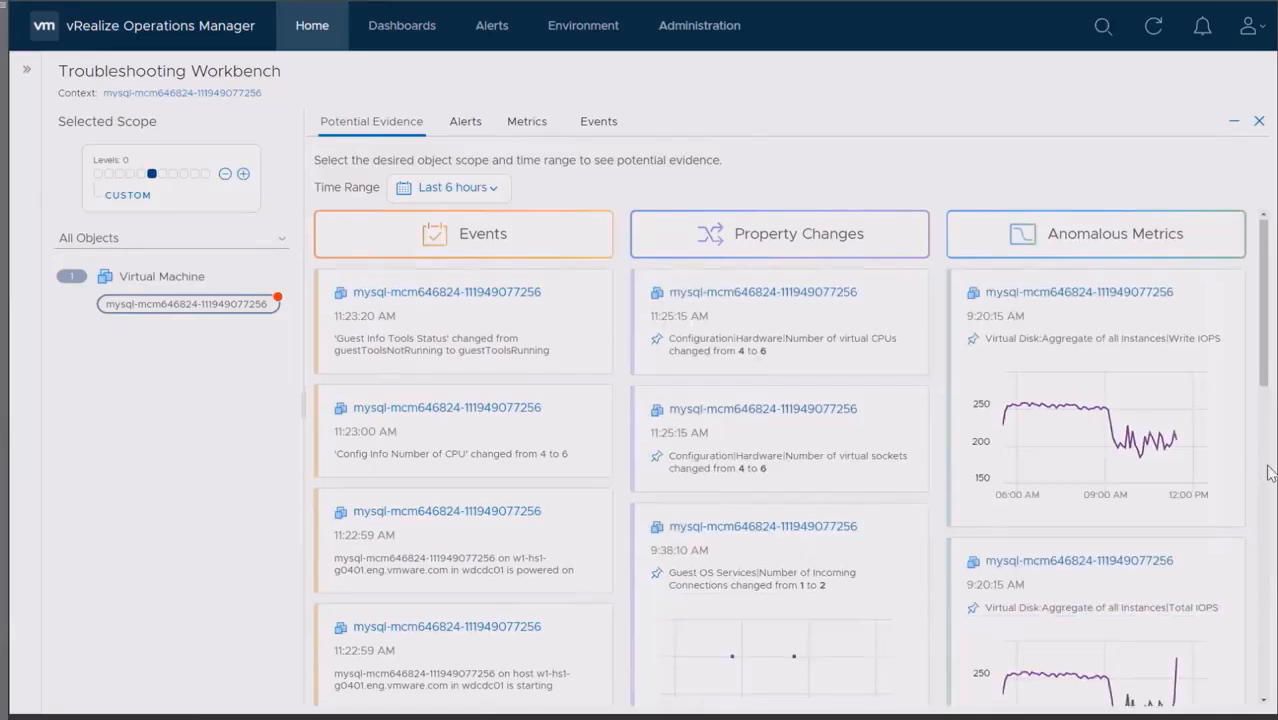
Append the anomalous Guest|CPU Queue chart to the metrics and view it there.
scroll(1221, 508, "down", 5)
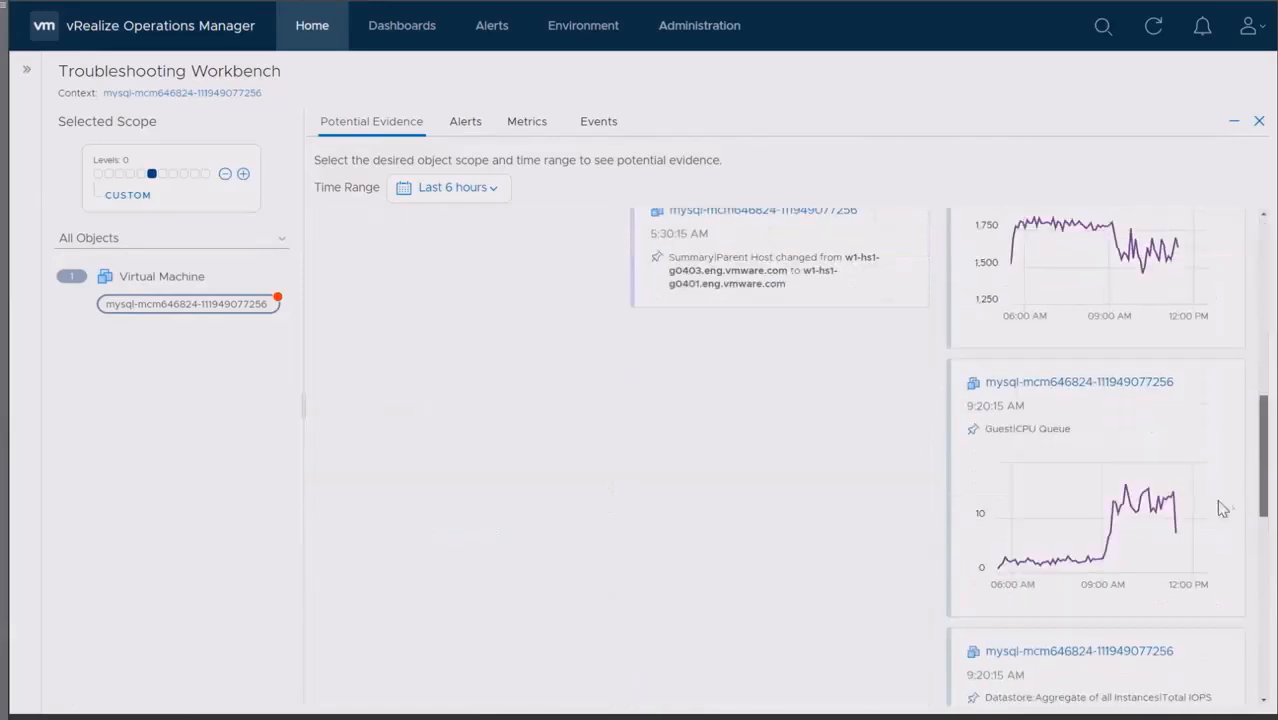
left_click(973, 432)
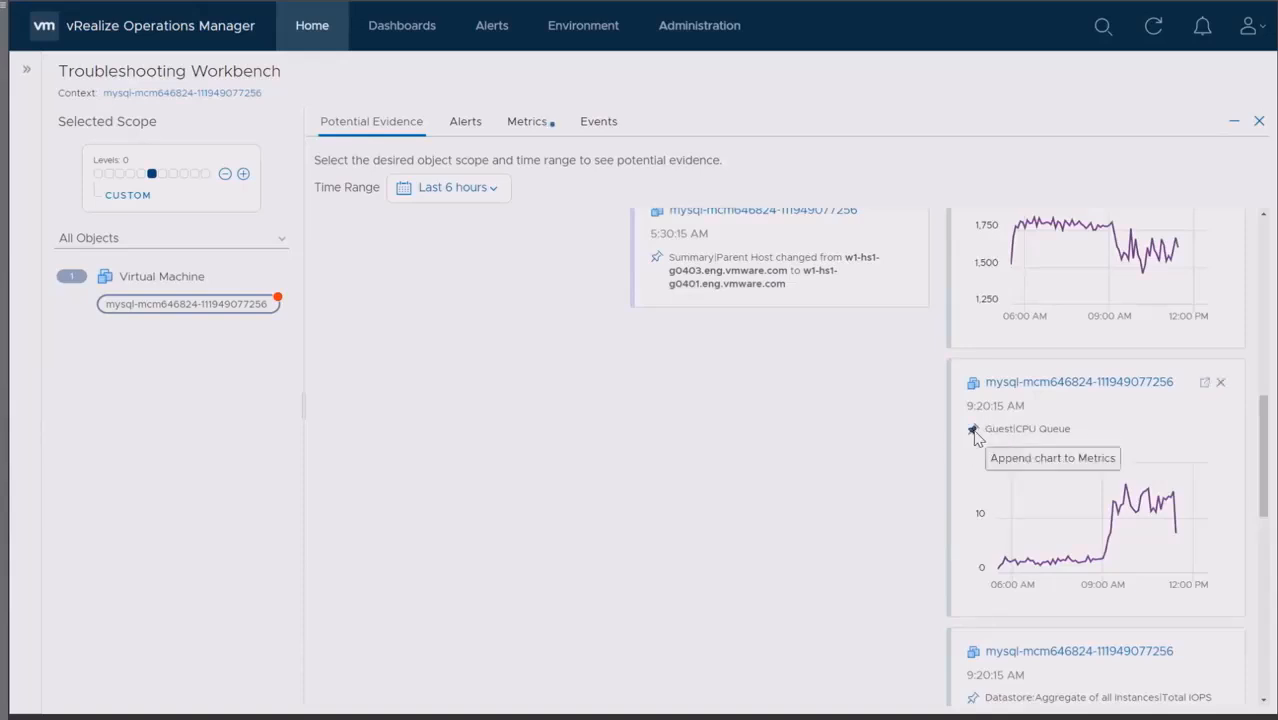
left_click(527, 122)
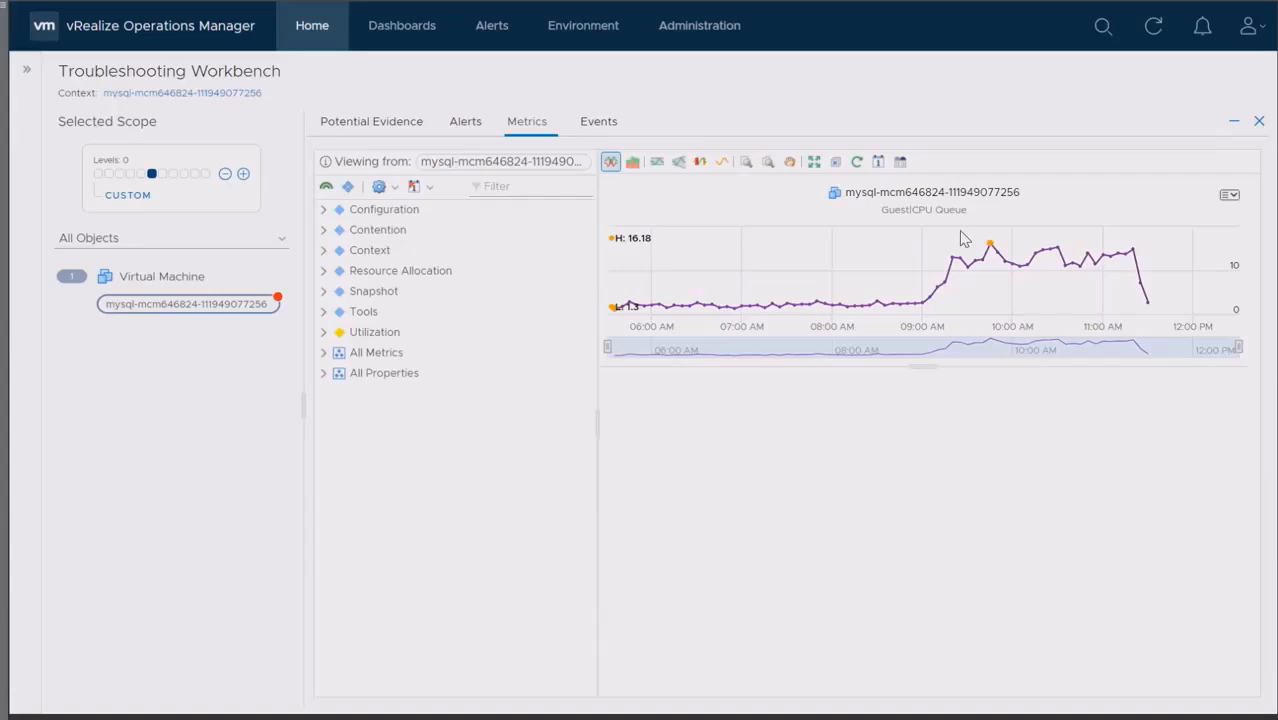
Correlate Guest|CPU Queue with all self-metrics, and pin the correlated CPU|Demand (%) and Datastore|Write IOPS charts to the metrics view.
left_click(1231, 196)
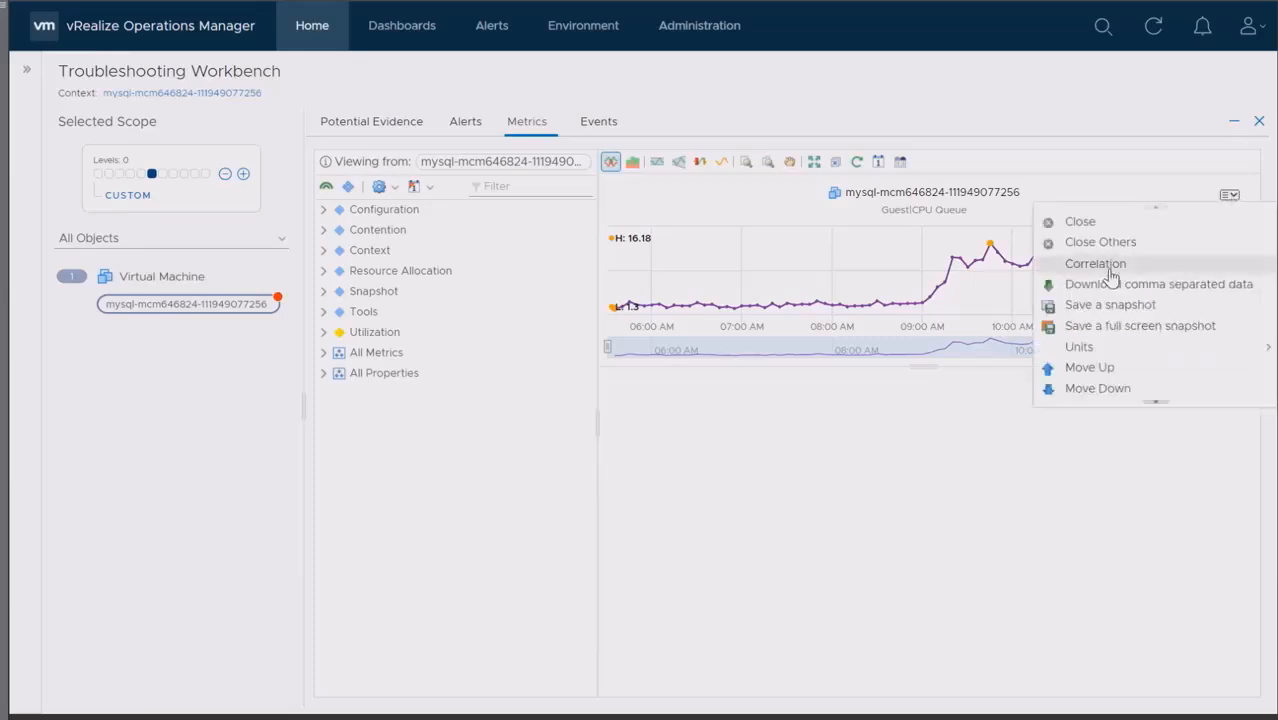
mouse_move(1100, 268)
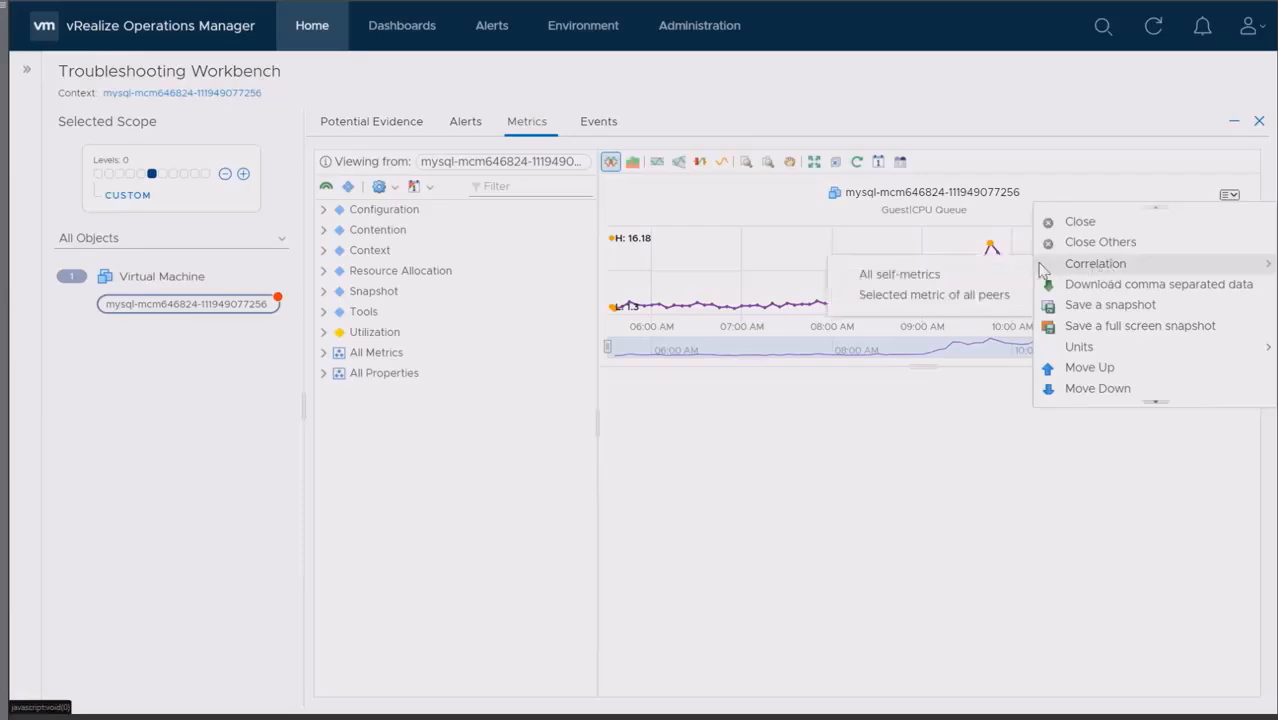
left_click(958, 275)
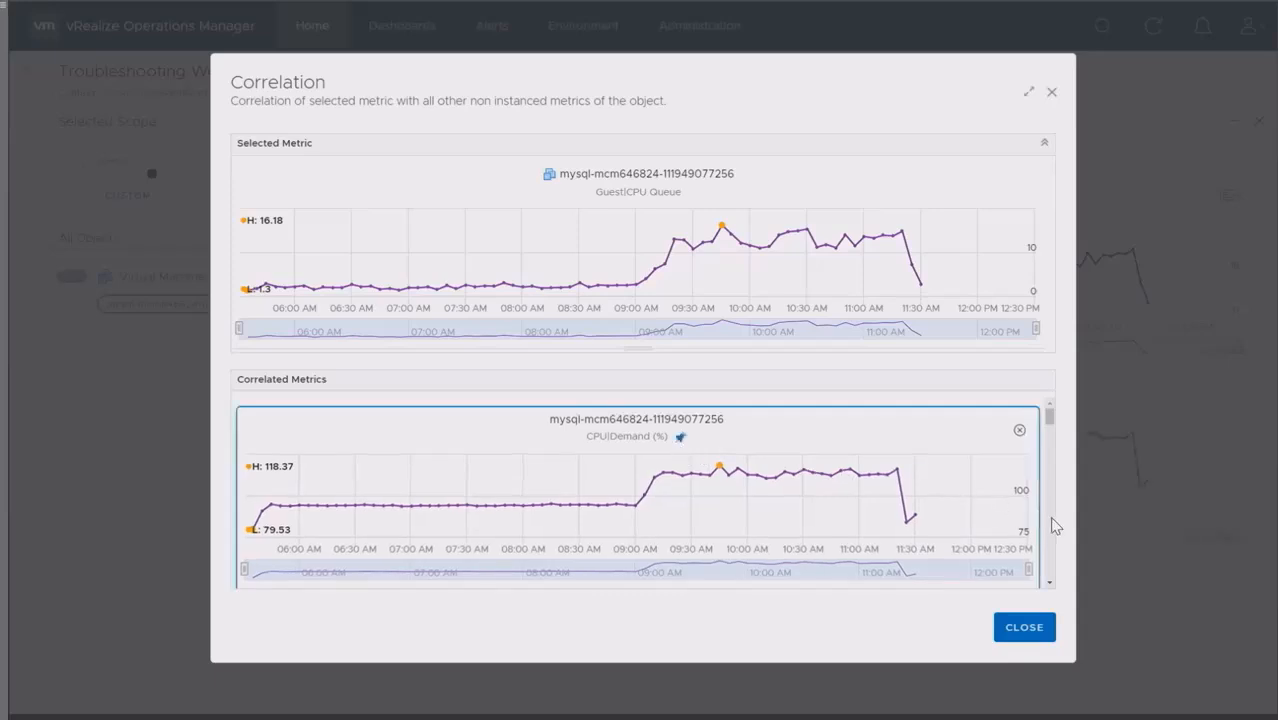
scroll(1052, 522, "down", 2)
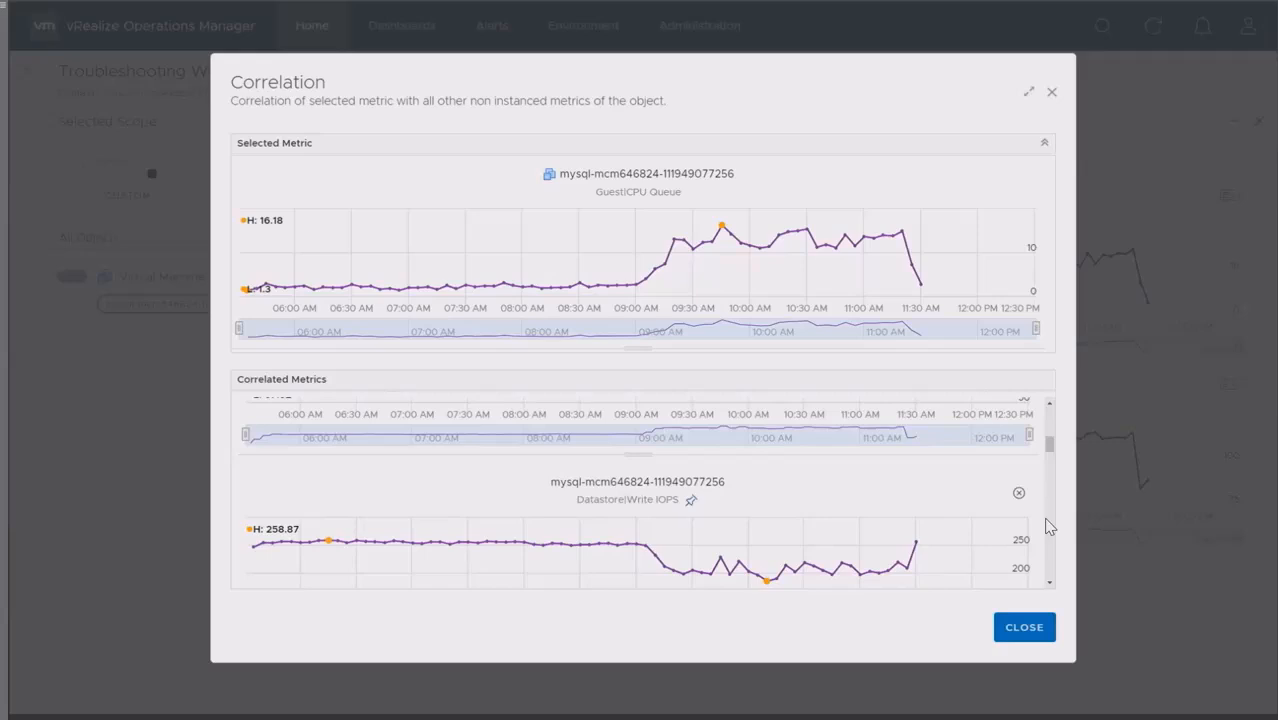
left_click(690, 500)
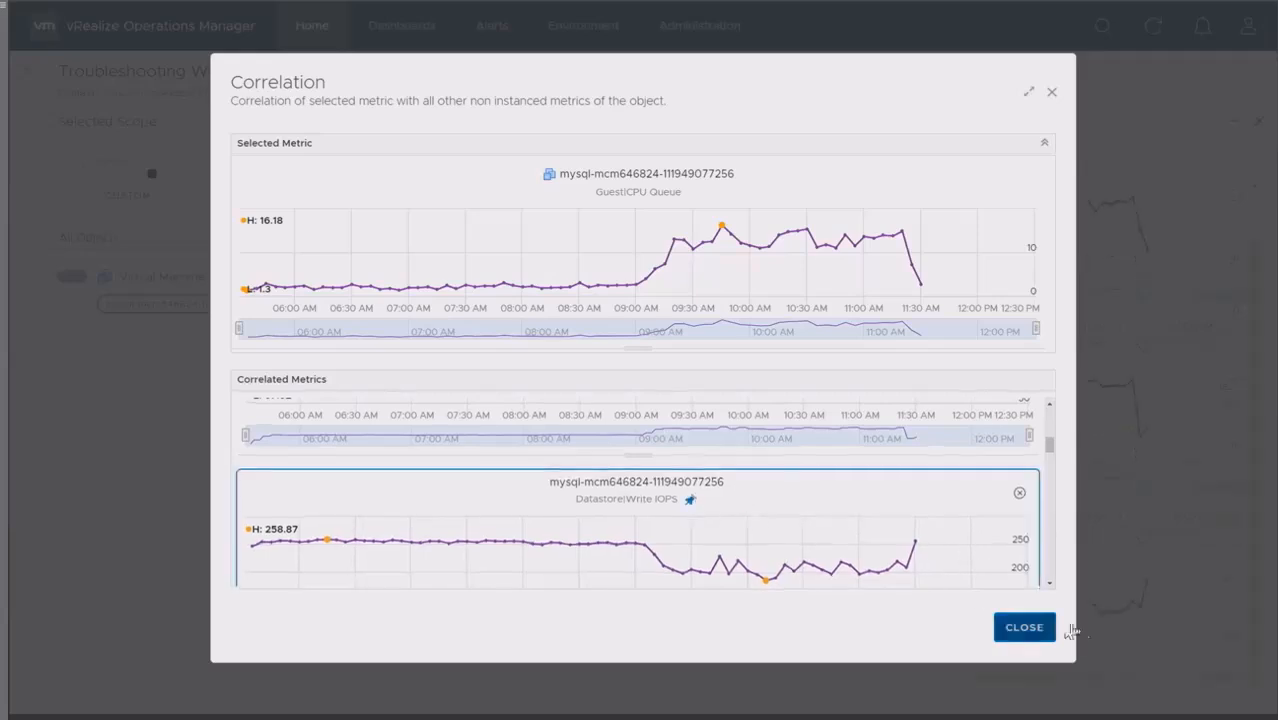
left_click(1030, 628)
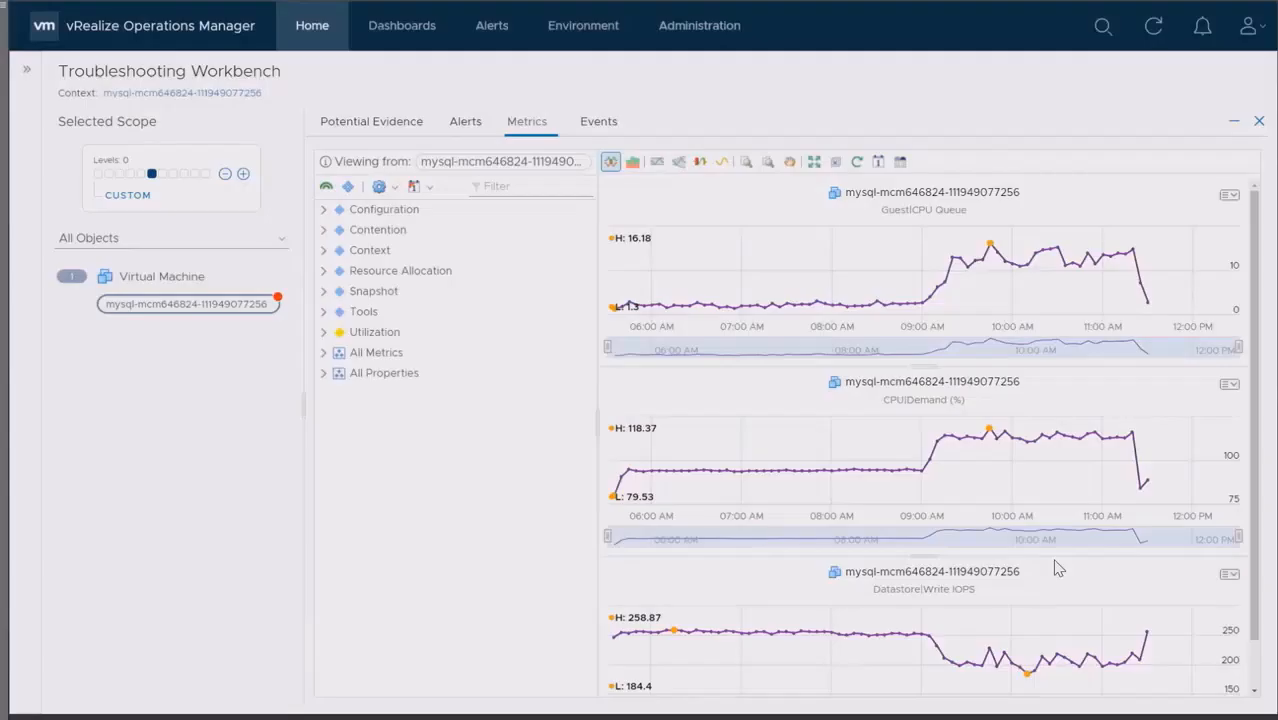